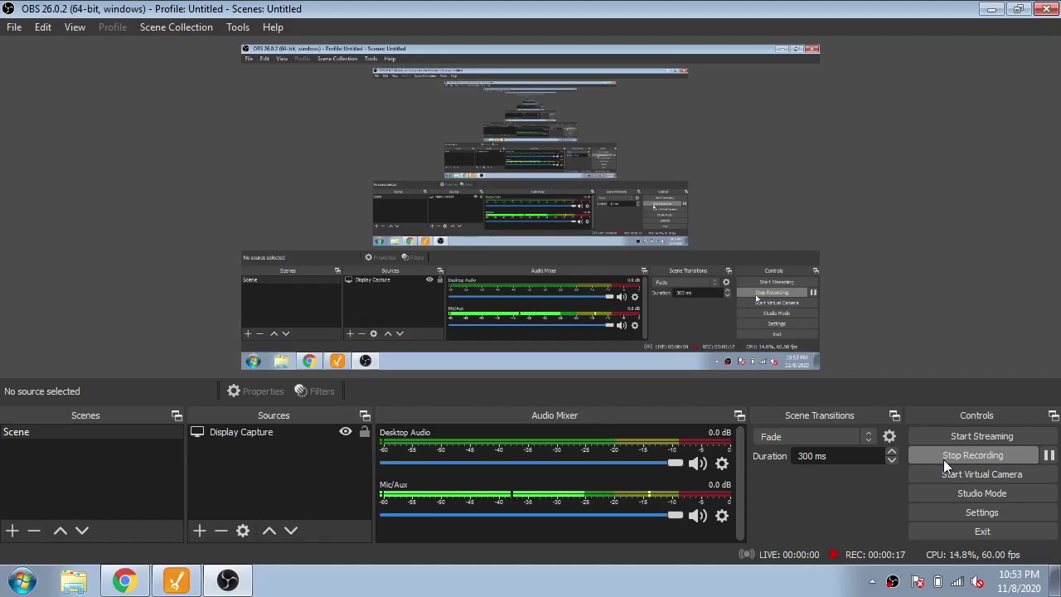
- Minimize the OBS Studio window while the recording keeps running
left_click(993, 9)
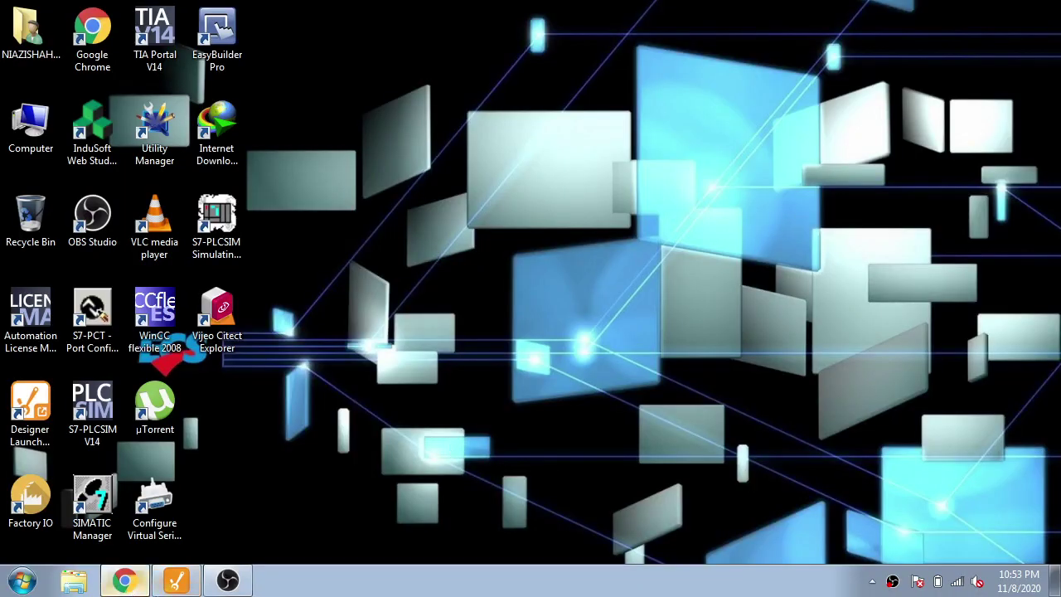
- Drag an Image component from the Perspective Components palette onto the view canvas
left_click(124, 581)
left_click(176, 580)
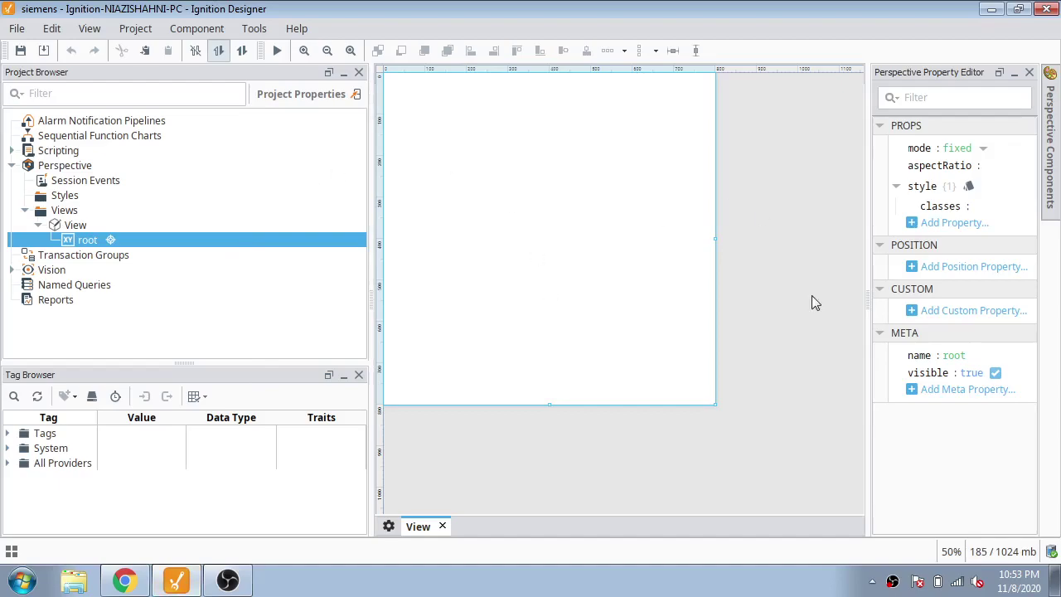
left_click(1050, 174)
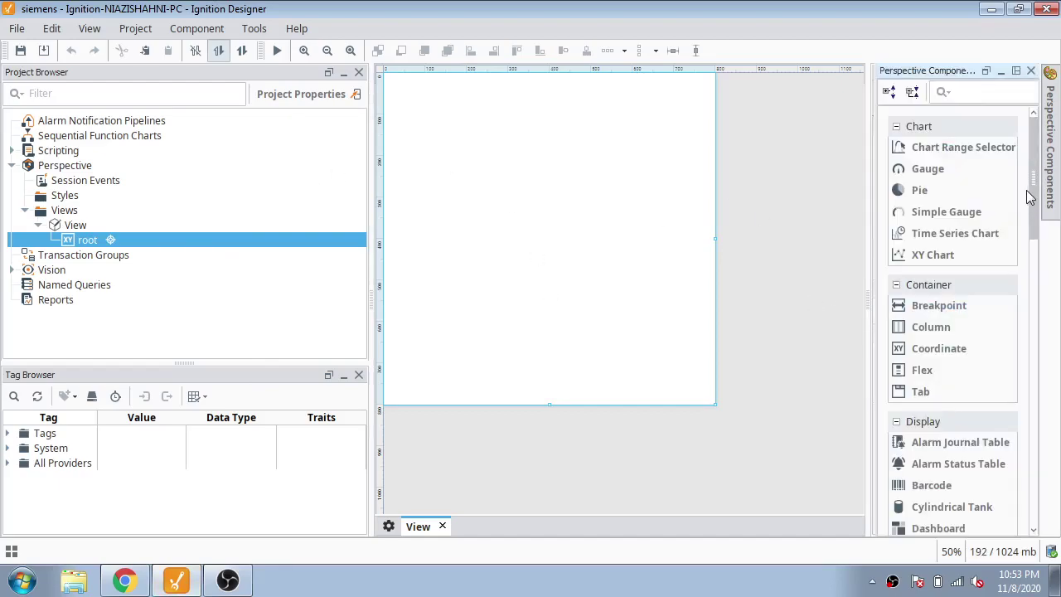
scroll(1033, 191, "down", 1)
scroll(1034, 187, "up", 1)
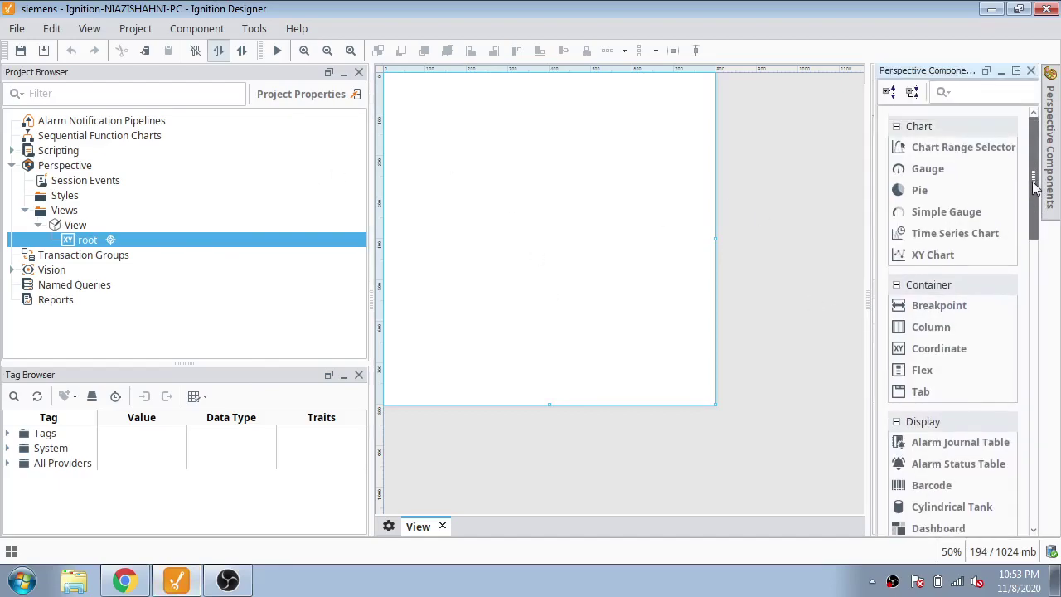
scroll(995, 232, "down", 2)
scroll(979, 265, "down", 3)
scroll(967, 299, "down", 2)
scroll(959, 313, "down", 1)
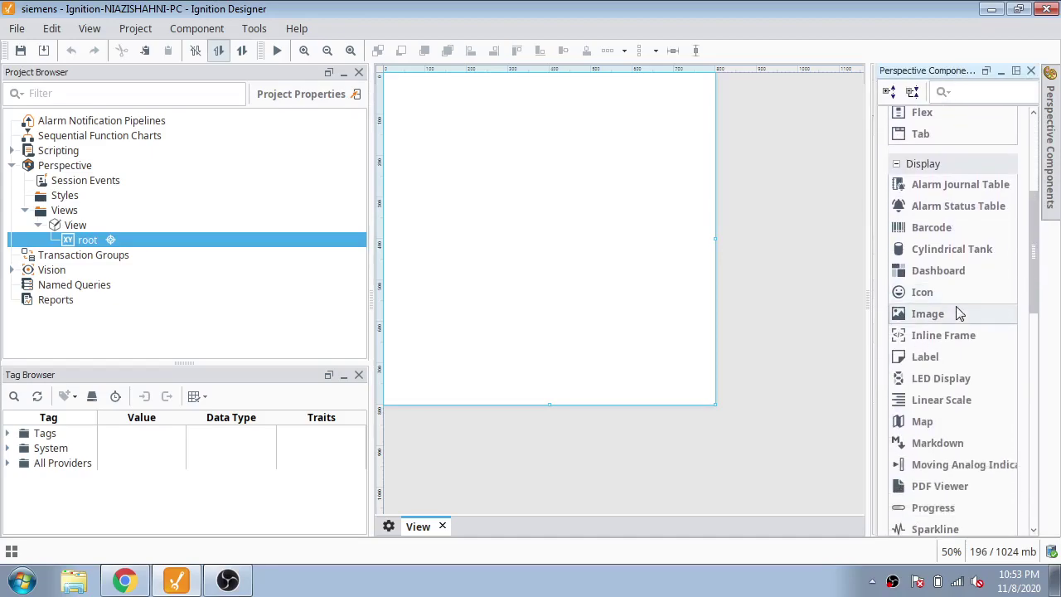
mouse_move(958, 313)
left_mouse_down()
mouse_move(478, 199)
mouse_move(409, 87)
mouse_move(678, 293)
left_mouse_up()
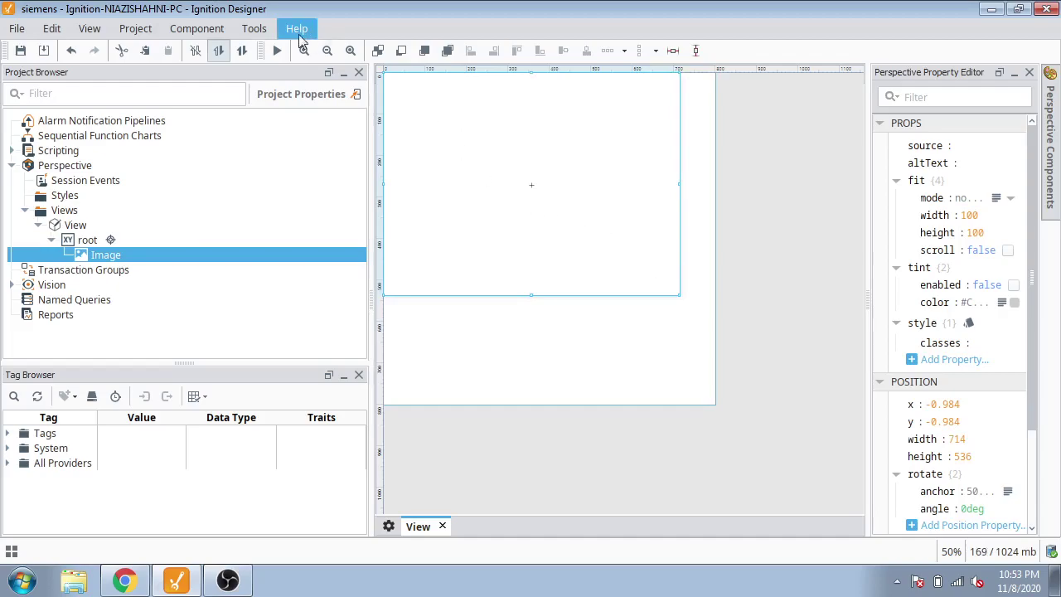
- Upload 'Untitled design.jpg' from Downloads through Image Management
left_click(254, 28)
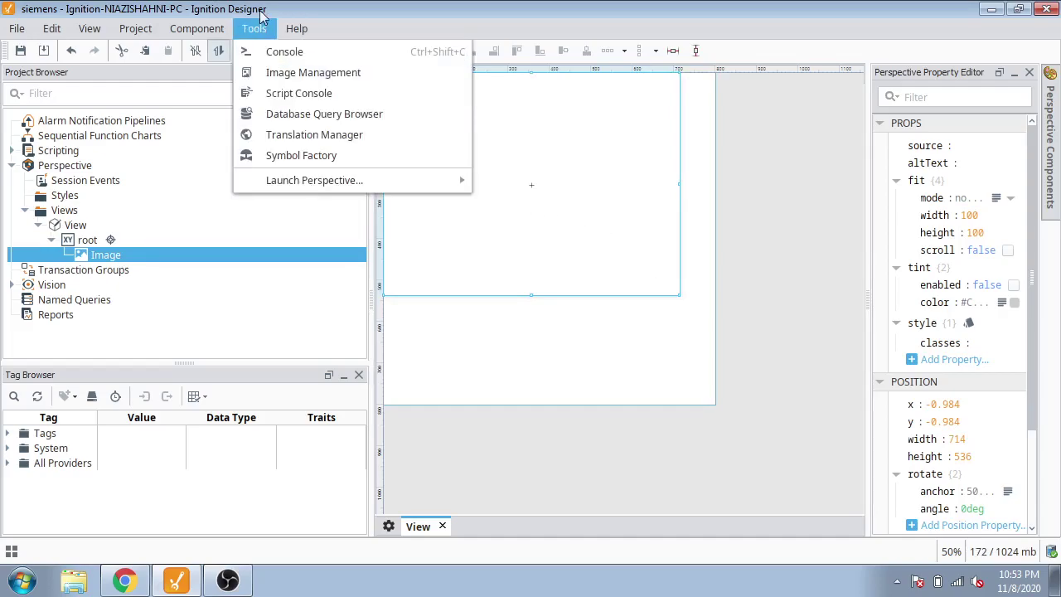
left_click(303, 72)
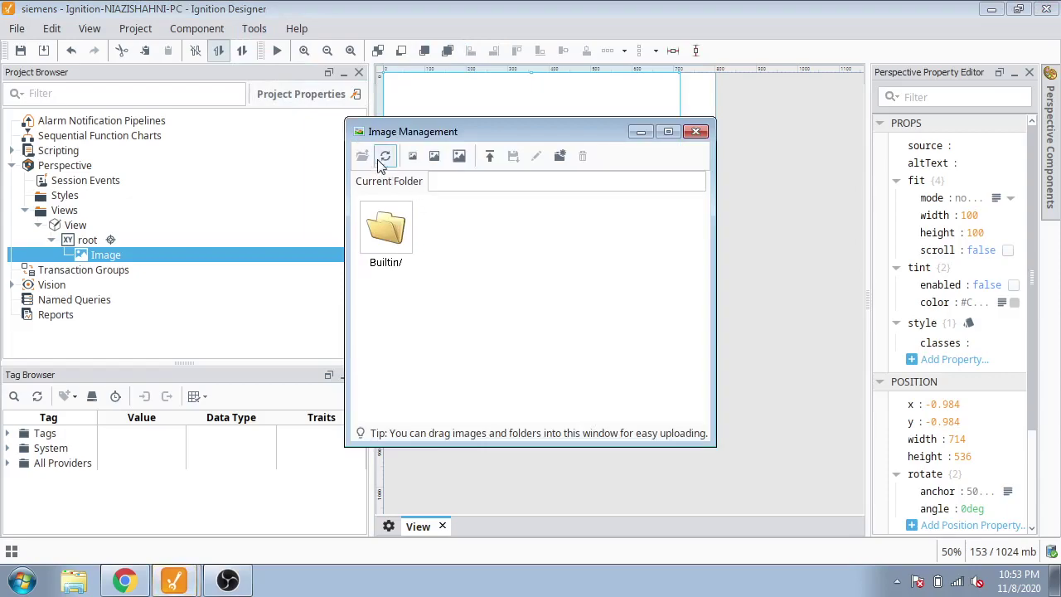
left_click(489, 156)
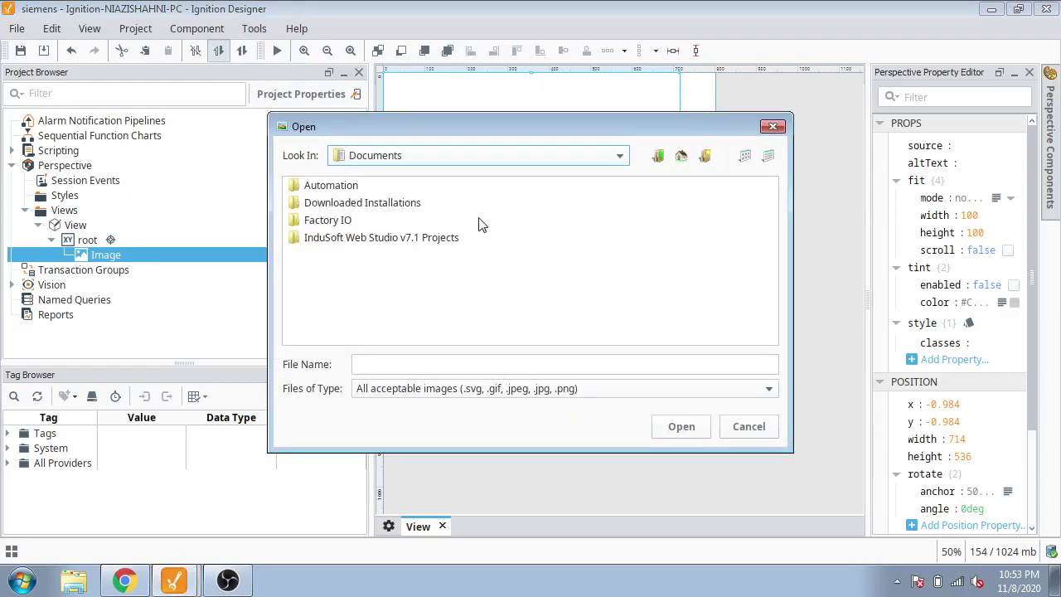
left_click(656, 158)
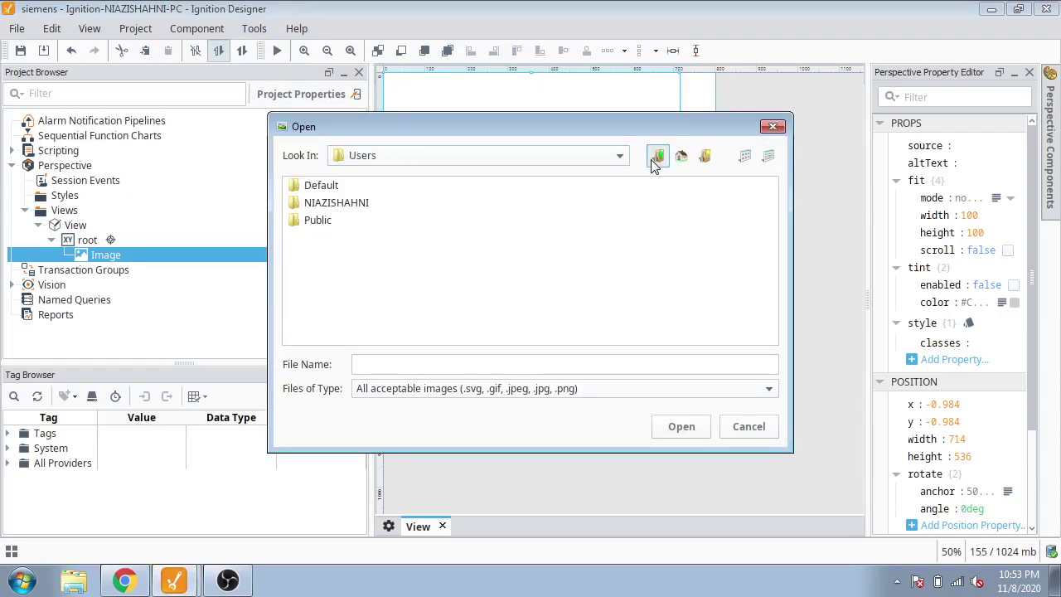
left_click(656, 158)
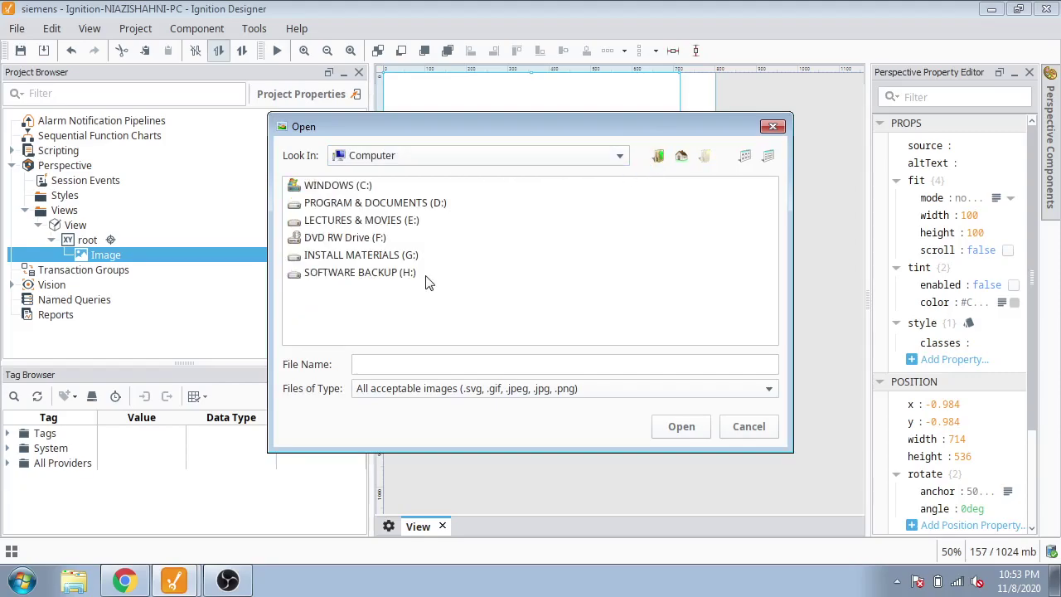
left_click(660, 158)
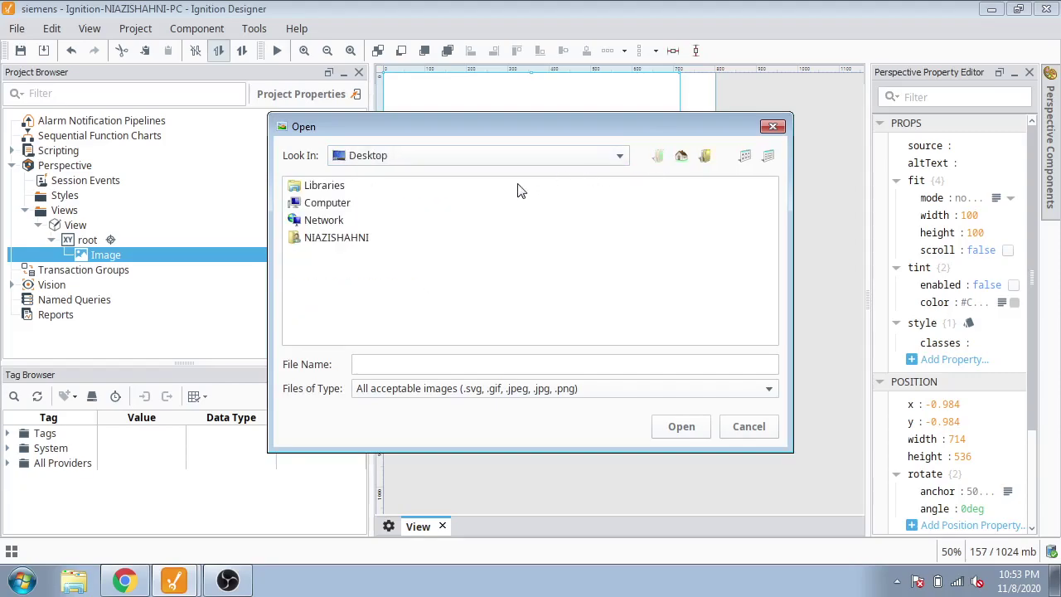
left_click(333, 247)
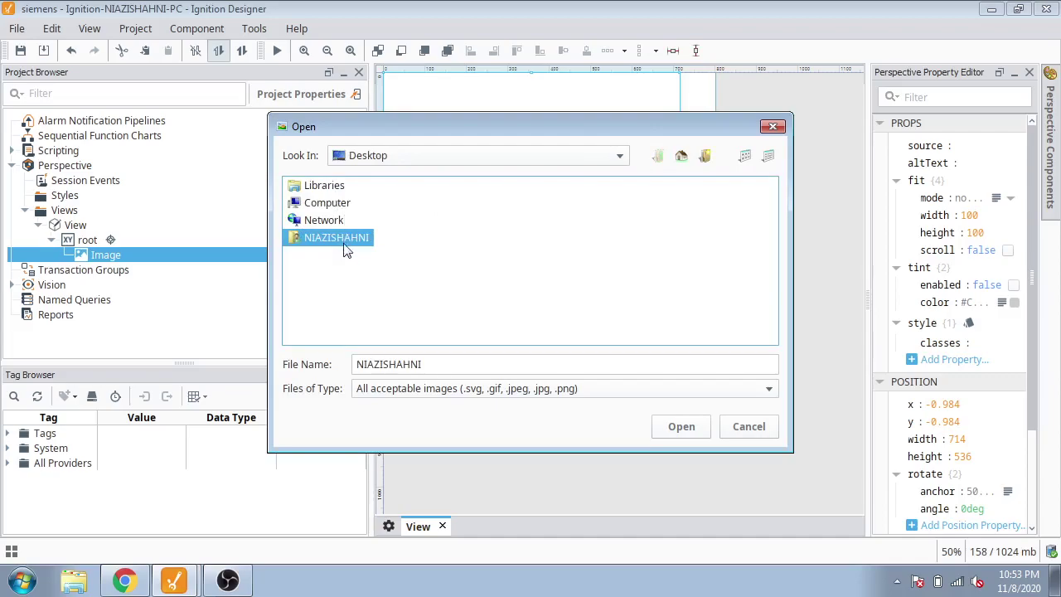
double_click(350, 247)
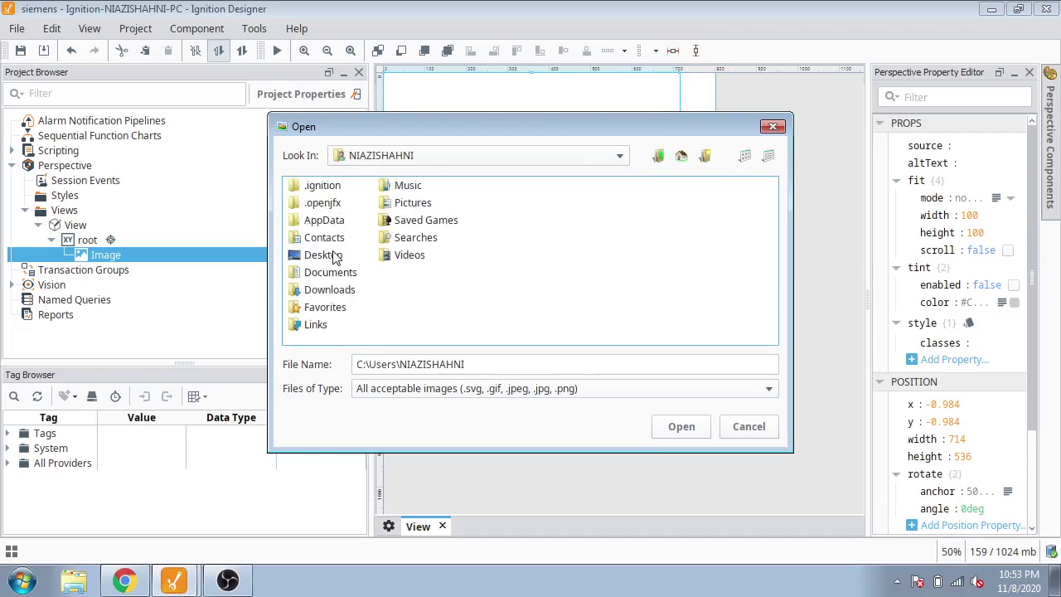
double_click(335, 292)
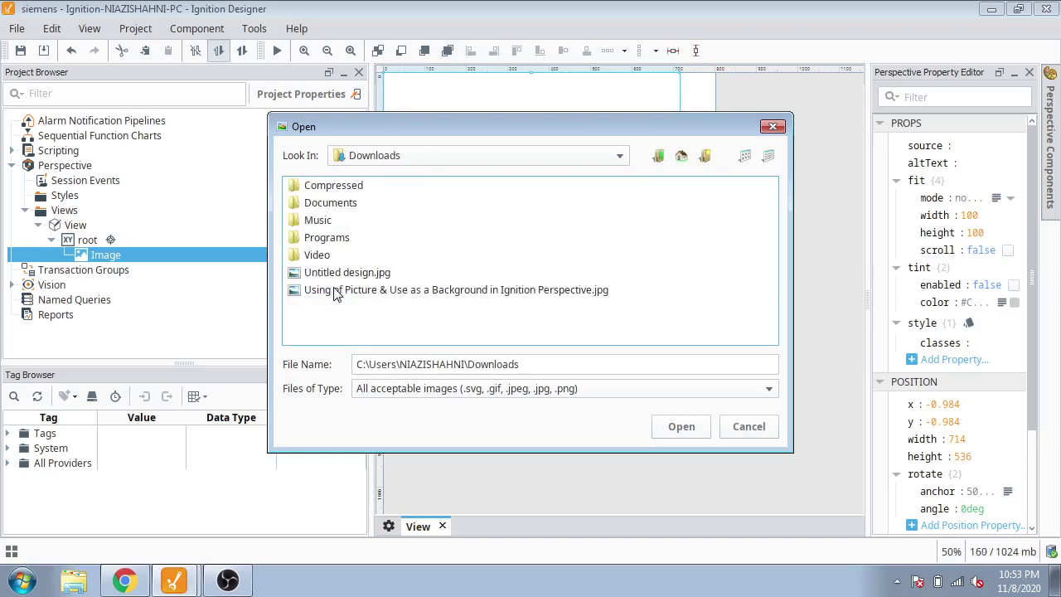
double_click(379, 279)
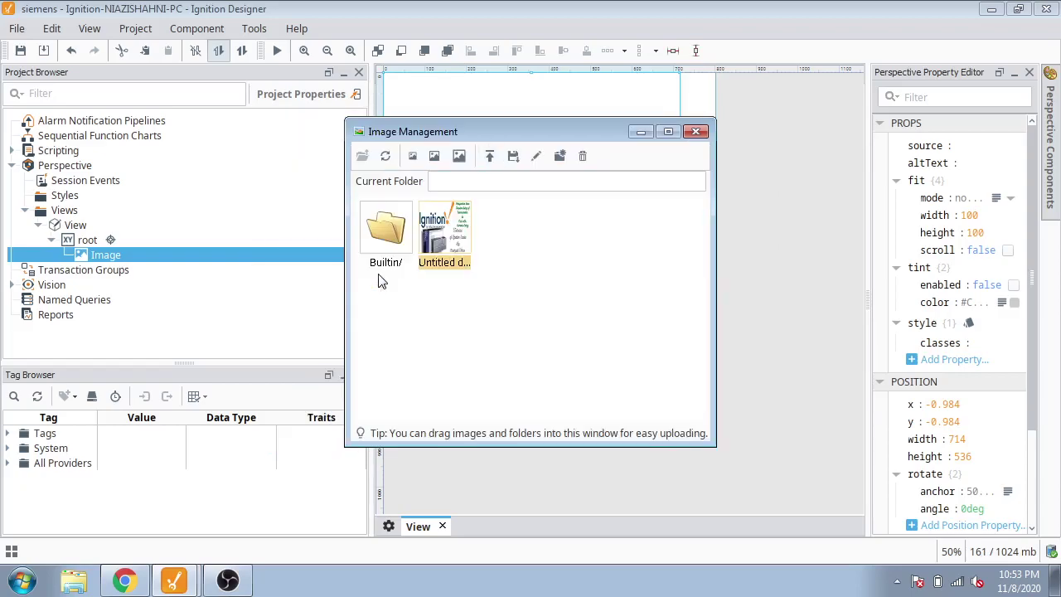
- Upload 'Using of Picture & Use as a Background in Ignition Perspective.jpg' as well
left_click(464, 155)
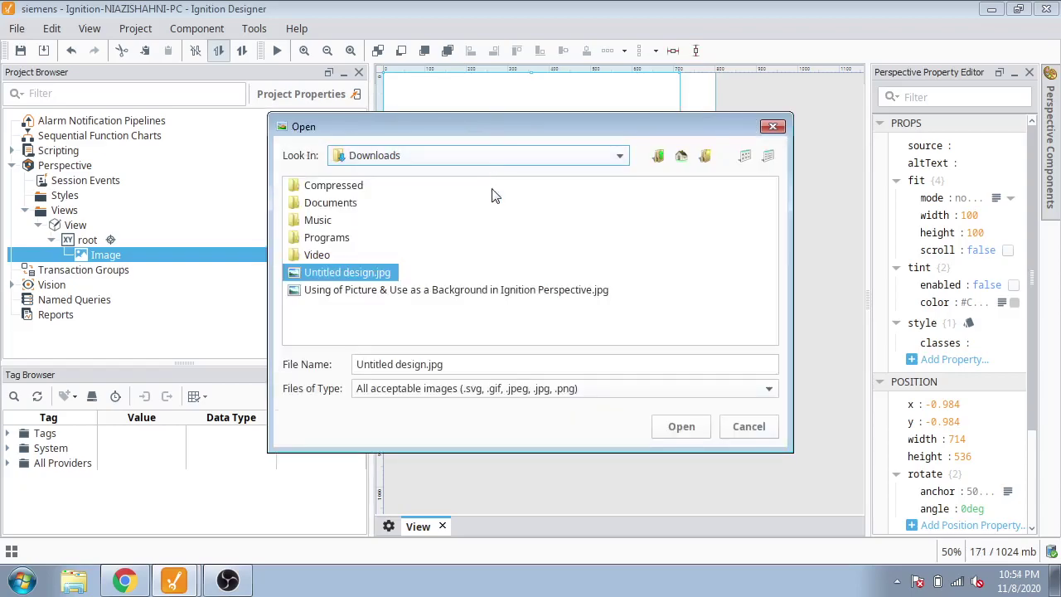
left_click(455, 292)
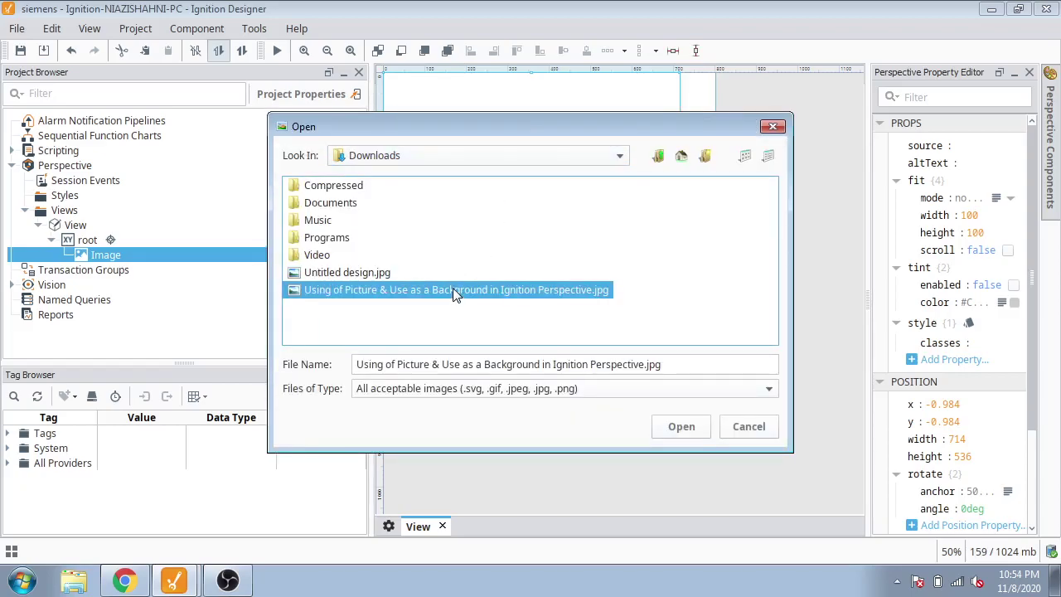
left_click(673, 433)
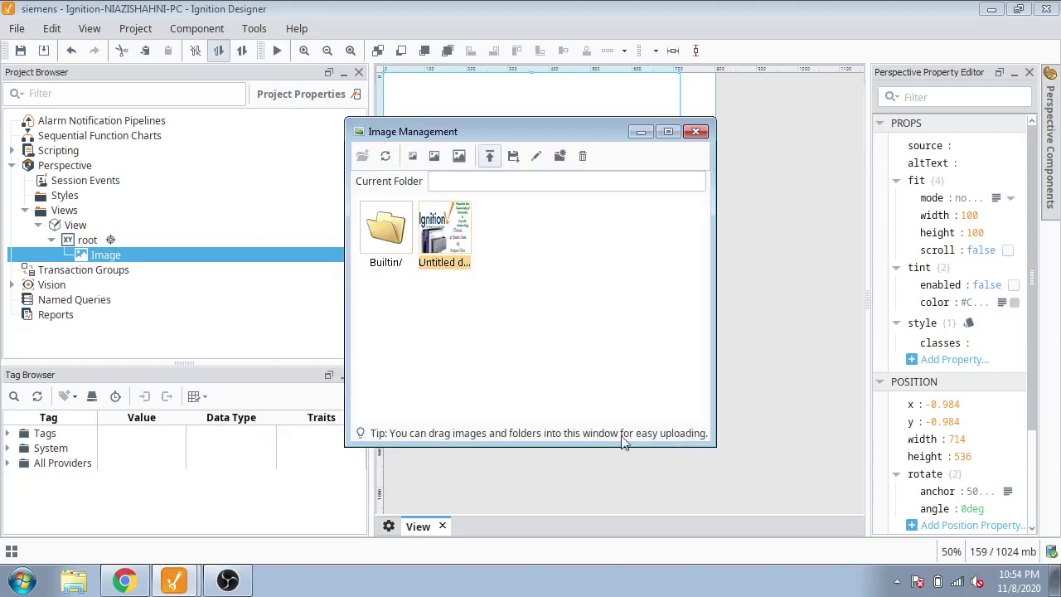
- Save the uploaded picture to Downloads and copy its library path
left_click(511, 159)
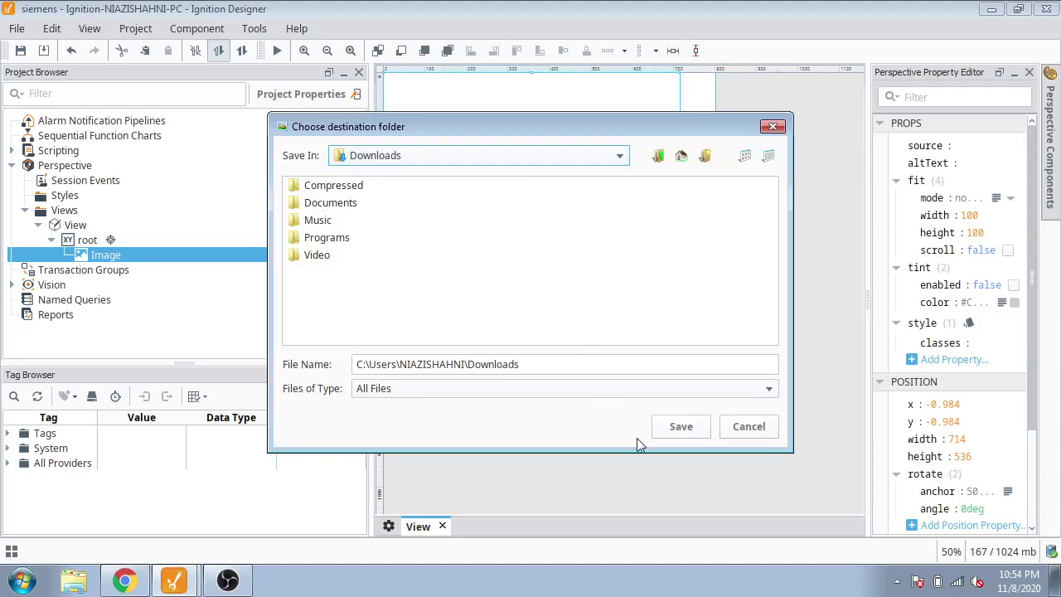
left_click(680, 428)
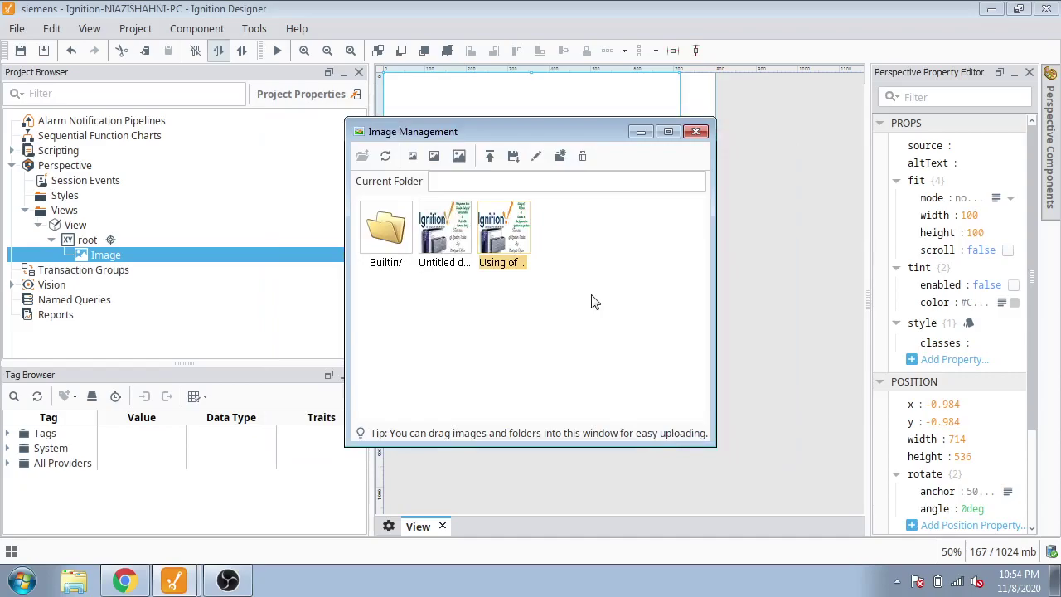
left_click(559, 157)
left_click(481, 317)
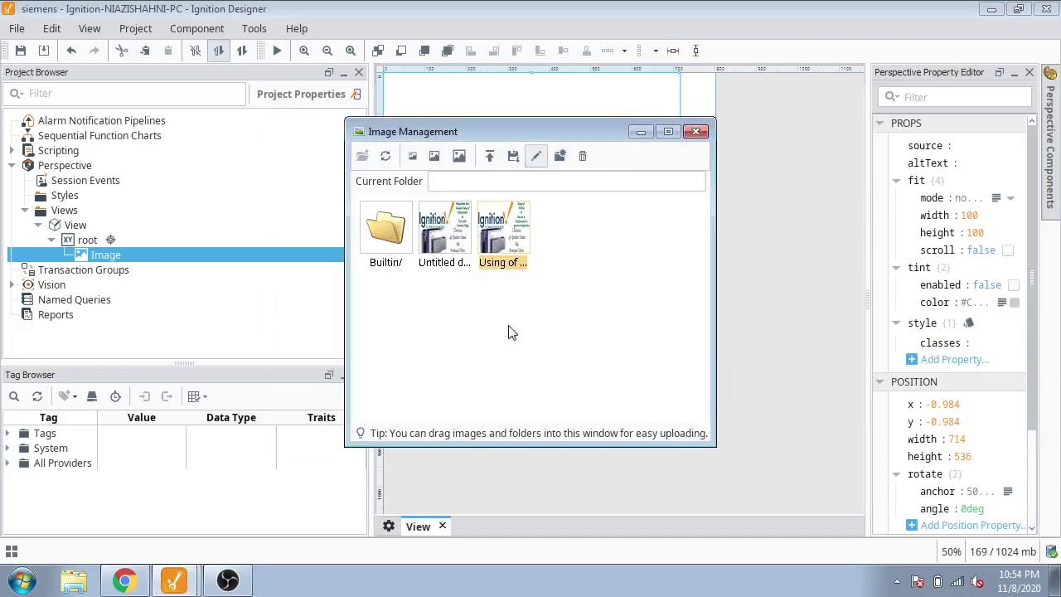
right_click(500, 238)
left_click(551, 246)
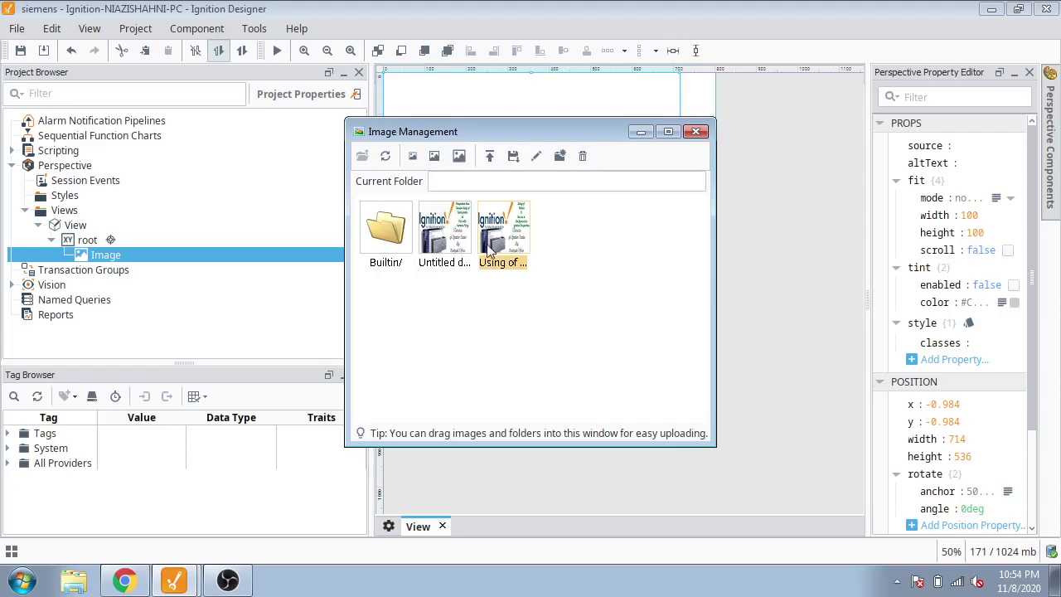
- Upload the background picture into the Builtin image folder
left_click(395, 245)
double_click(395, 246)
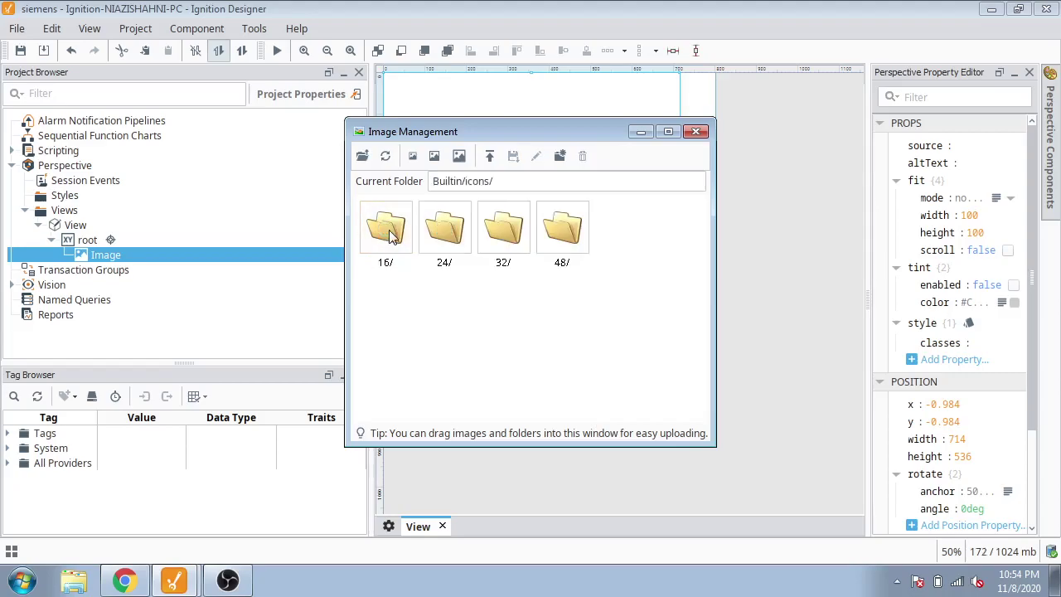
left_click(362, 160)
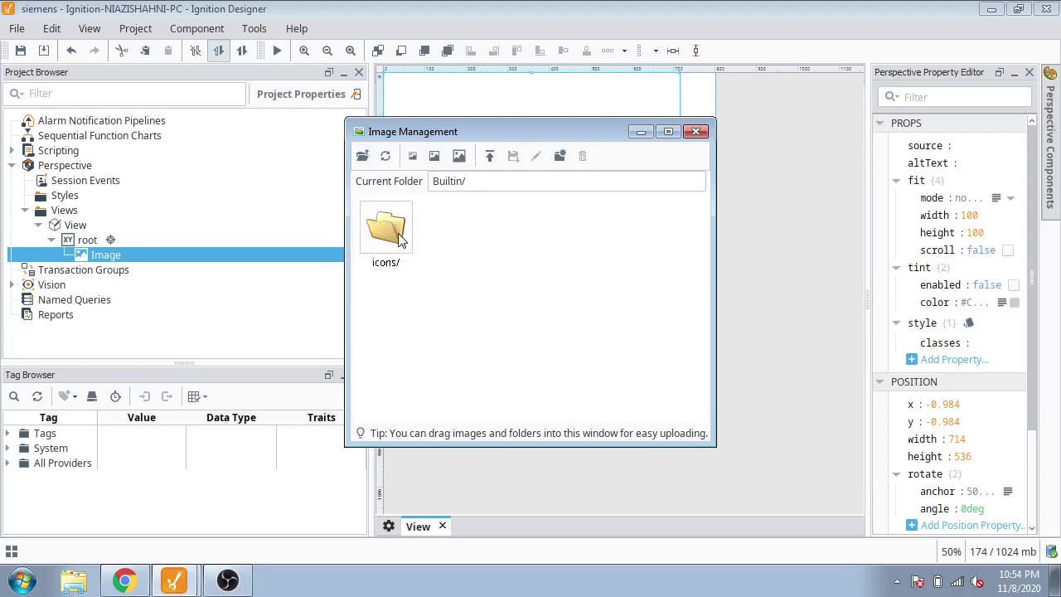
left_click(489, 156)
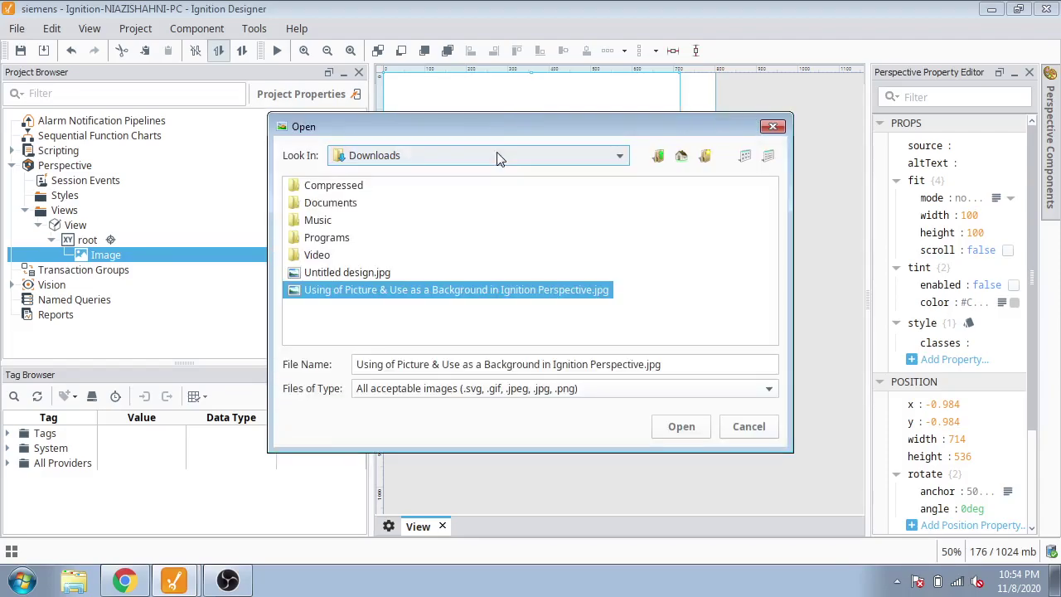
left_click(669, 432)
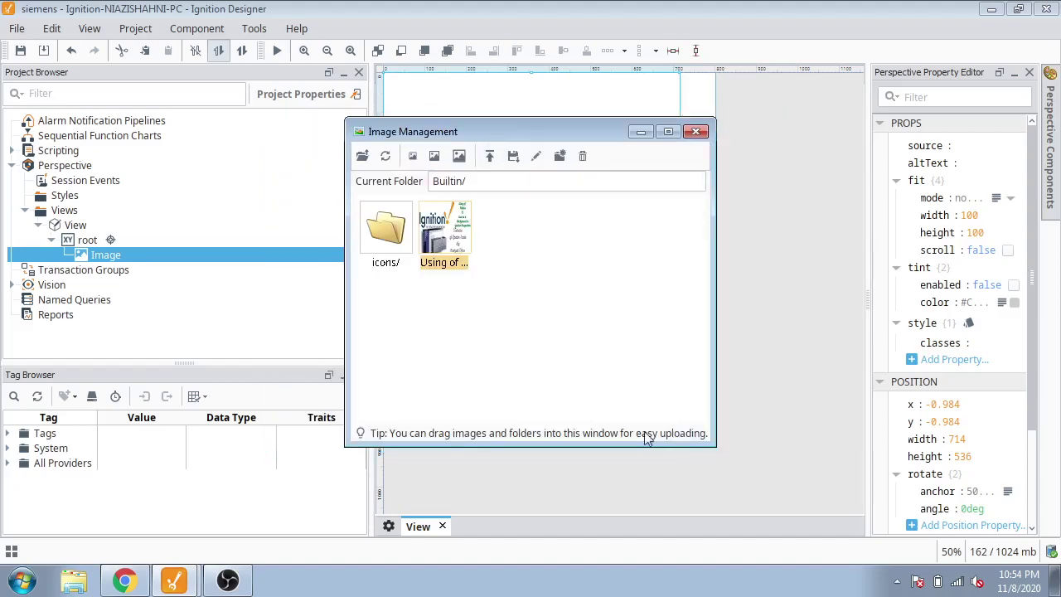
- Copy the image path of the picture now in Builtin
left_click(513, 157)
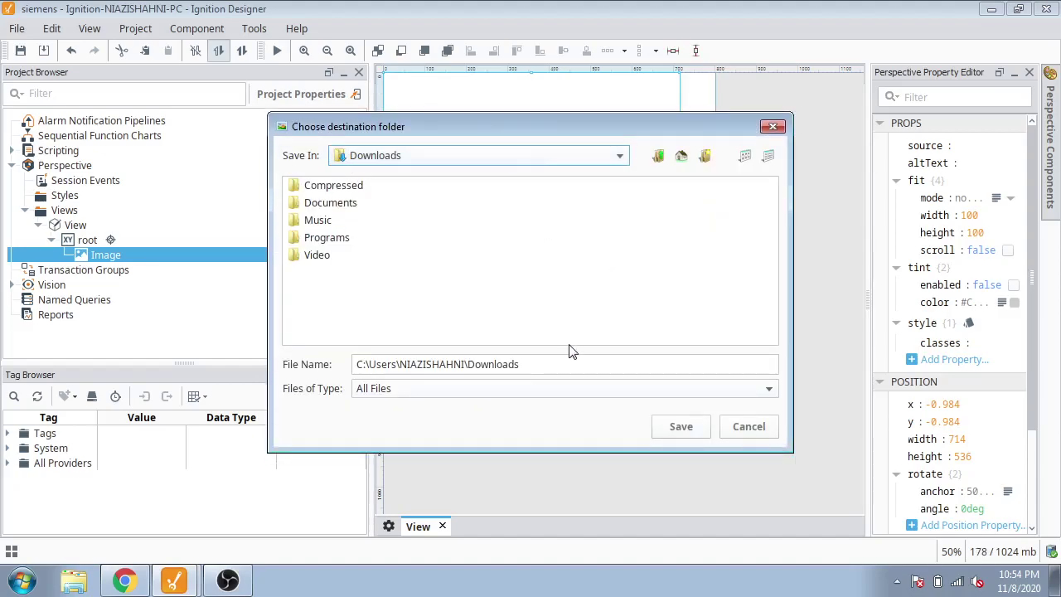
left_click(668, 428)
left_click(560, 156)
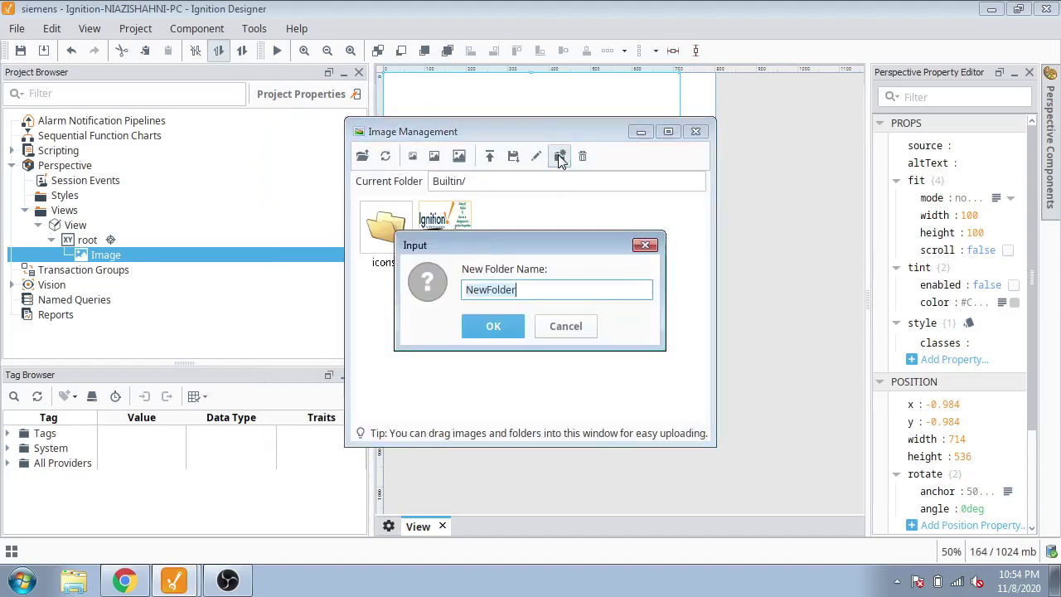
left_click(560, 331)
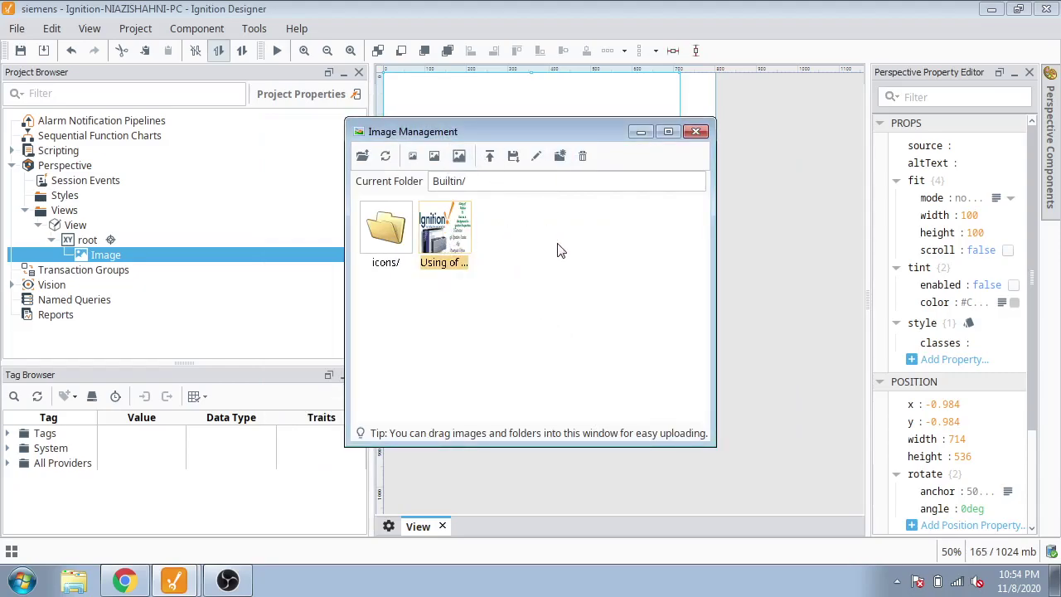
right_click(451, 235)
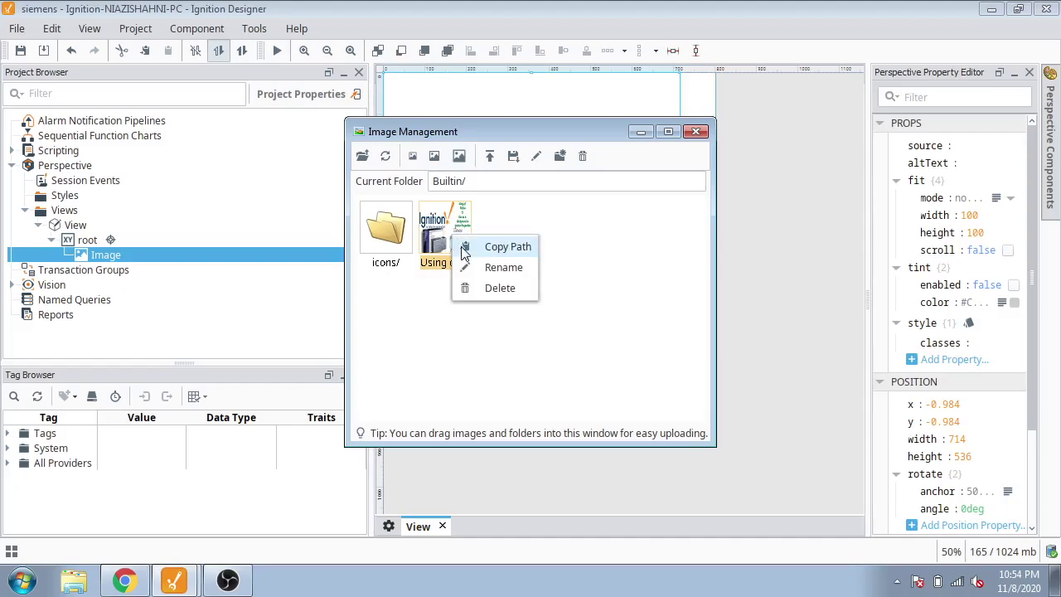
left_click(454, 244)
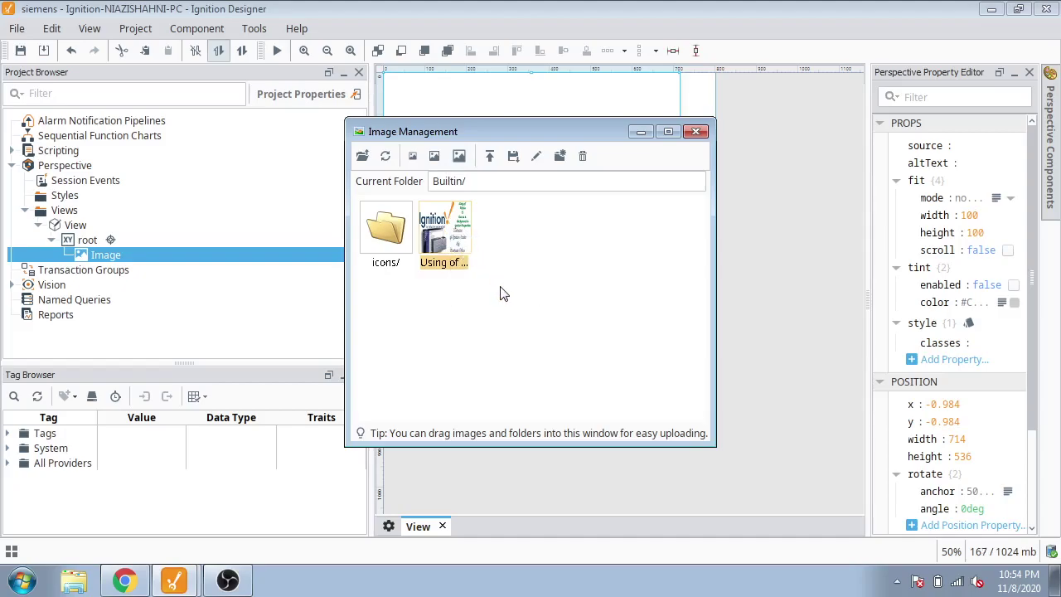
- Close Image Management and select the Image's source property for editing
left_click(697, 132)
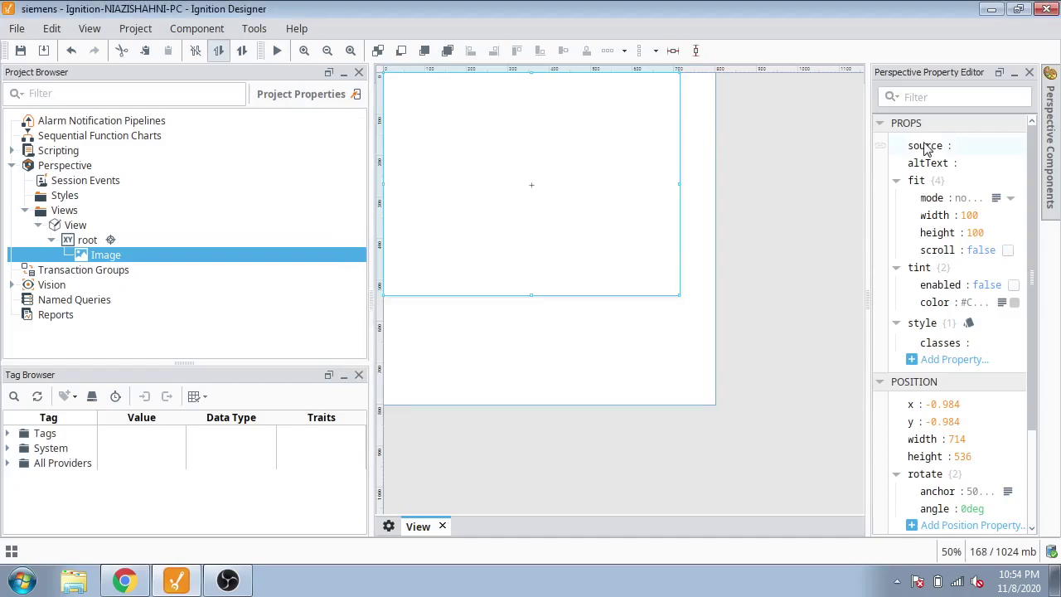
left_click(955, 145)
right_click(958, 146)
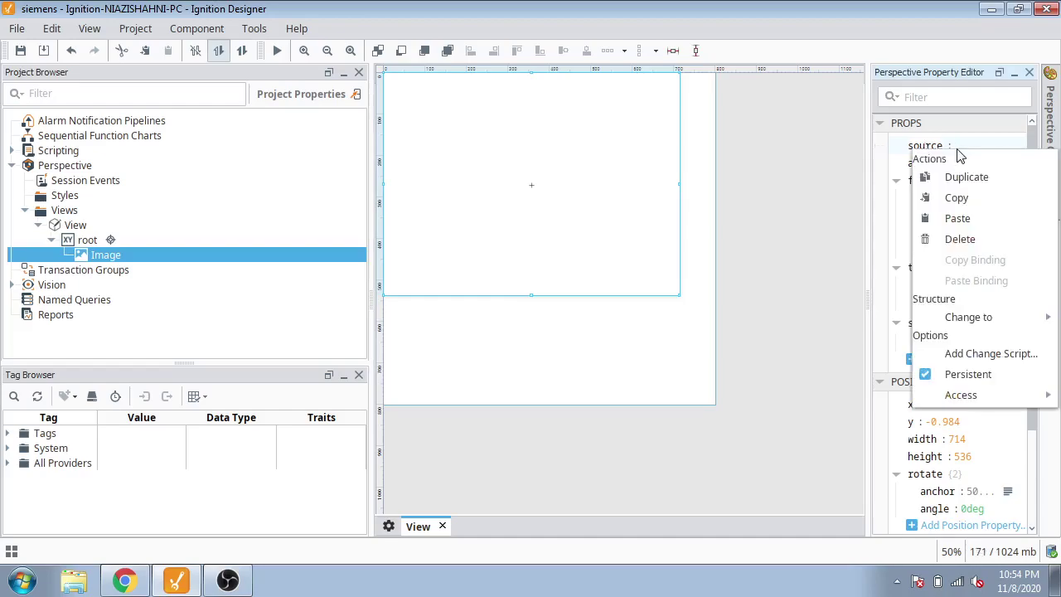
key("Escape")
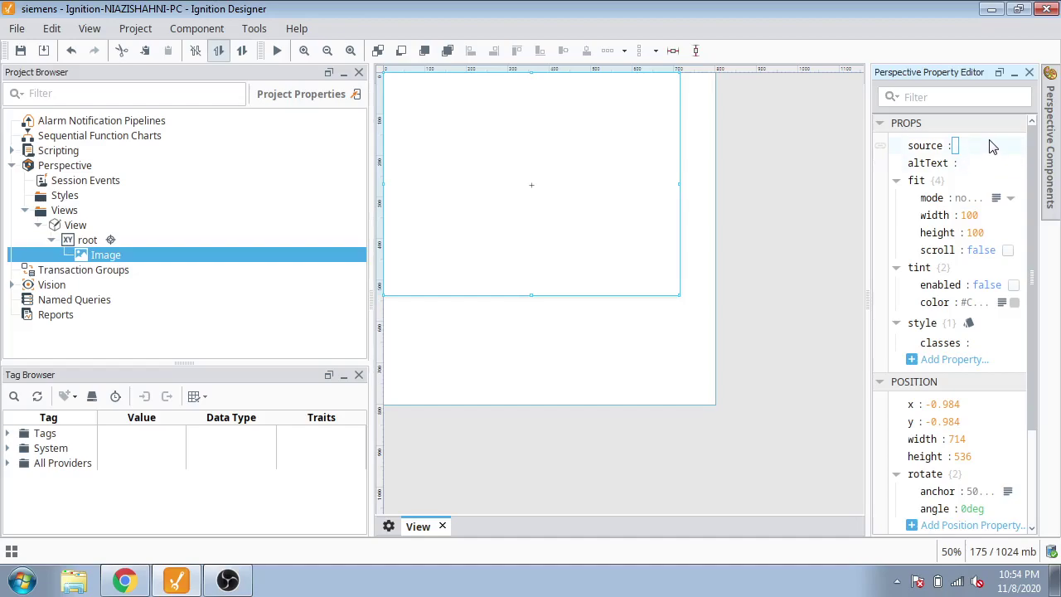
- Paste the copied Builtin image path into the Image source
left_click(630, 208)
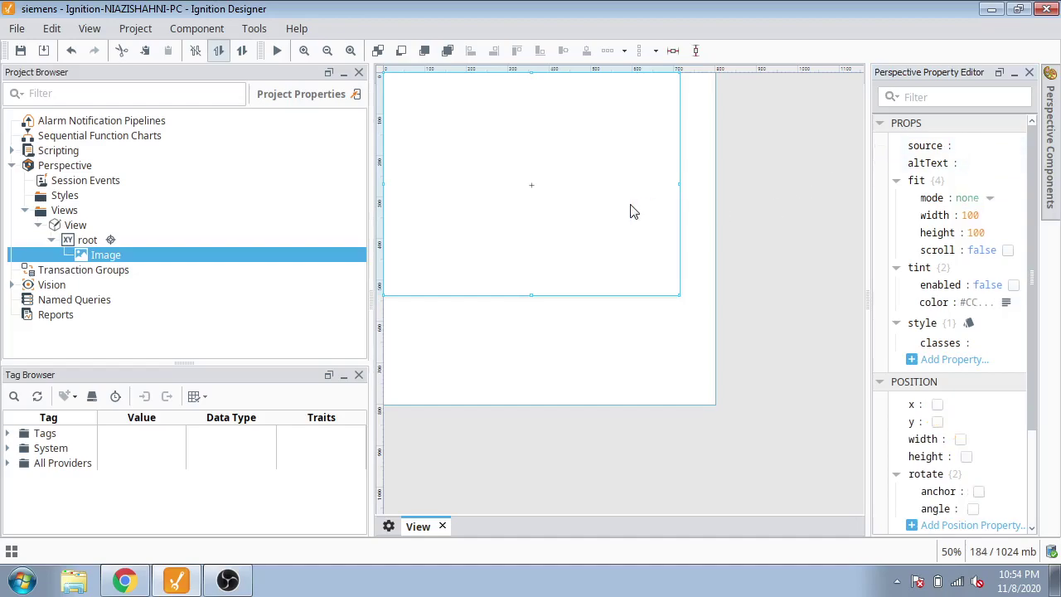
left_click(958, 144)
right_click(958, 146)
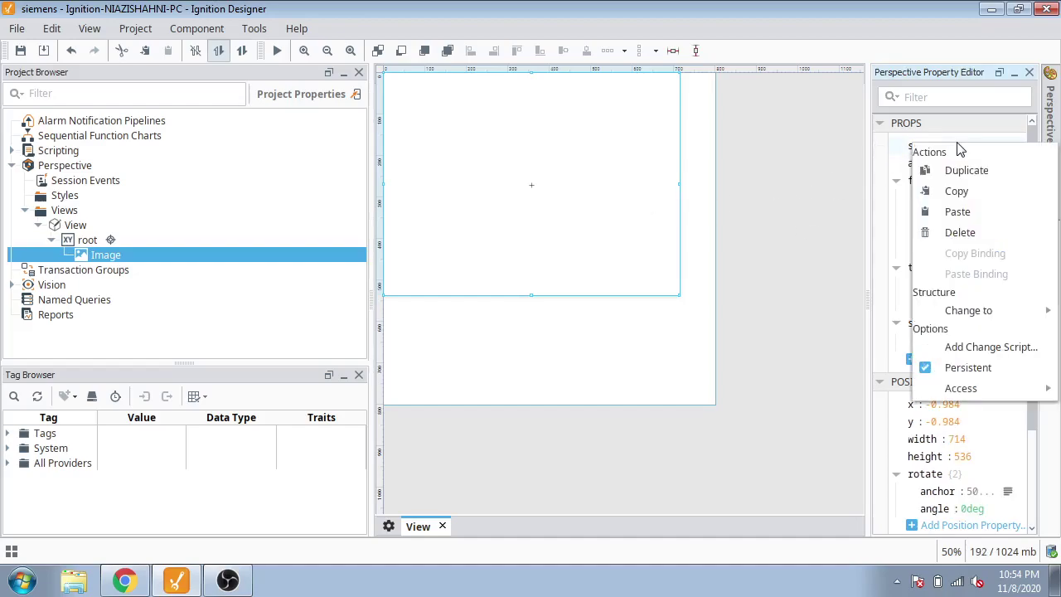
key("Escape")
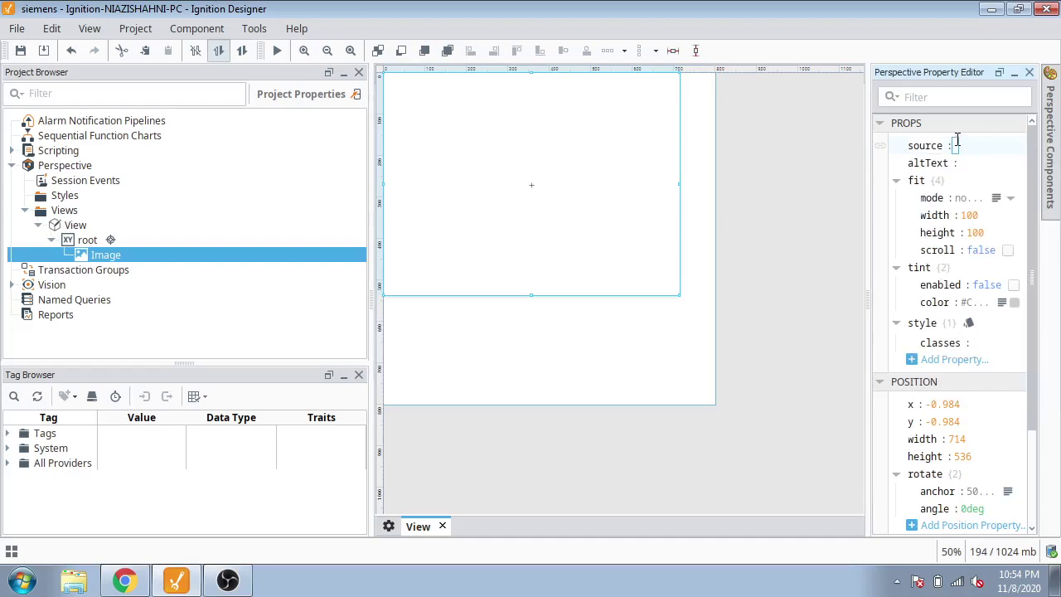
key("ctrl+v")
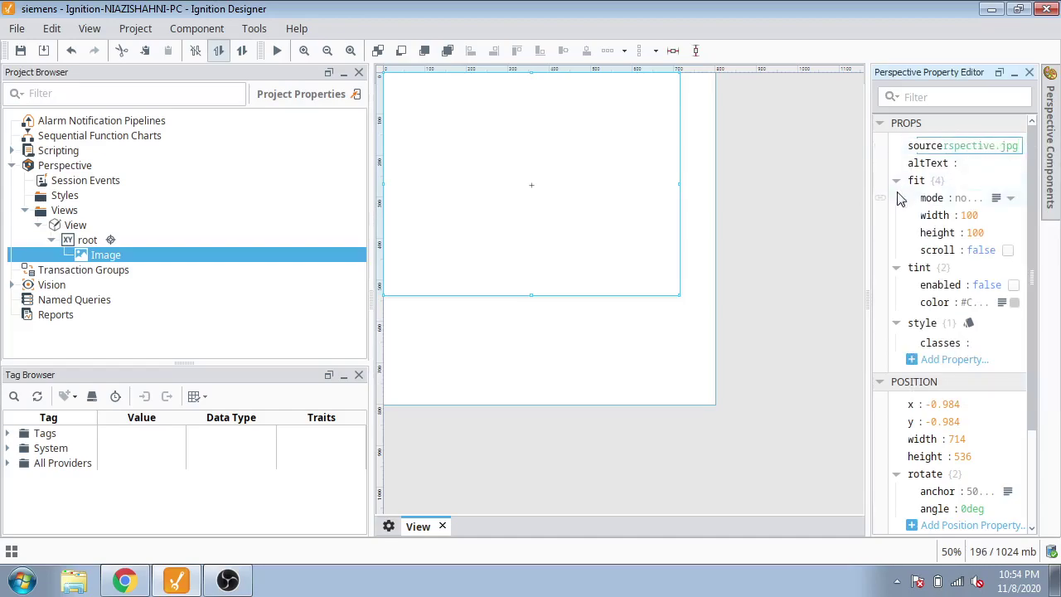
left_click(680, 334)
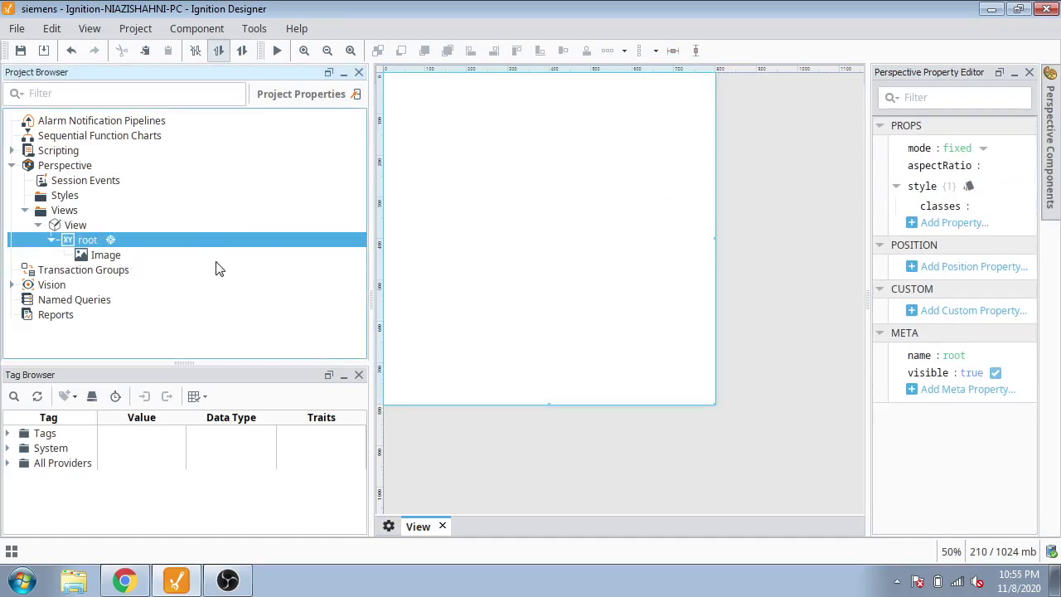
left_click(114, 259)
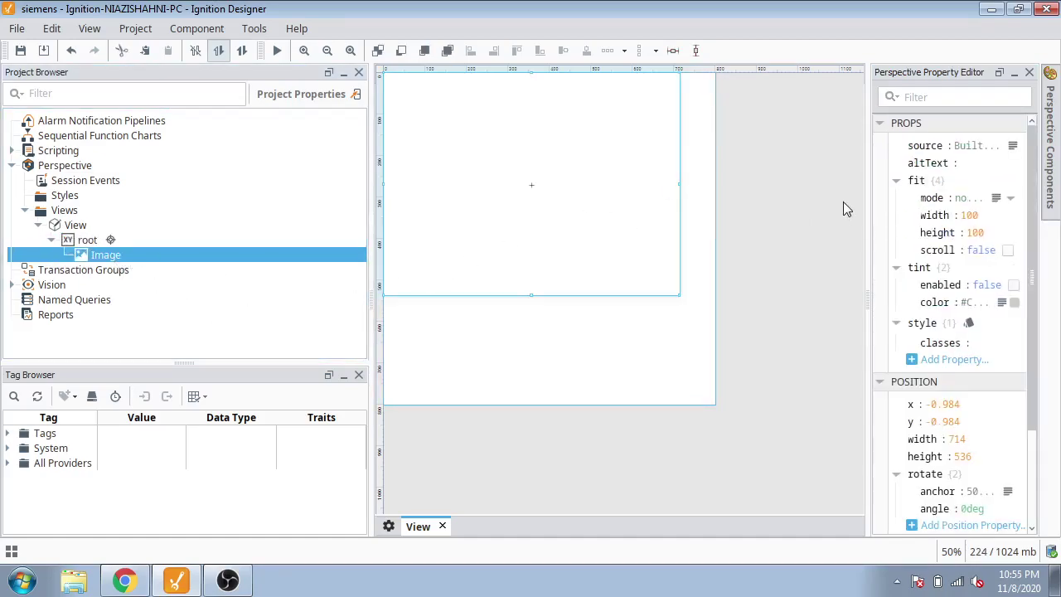
left_click(1012, 146)
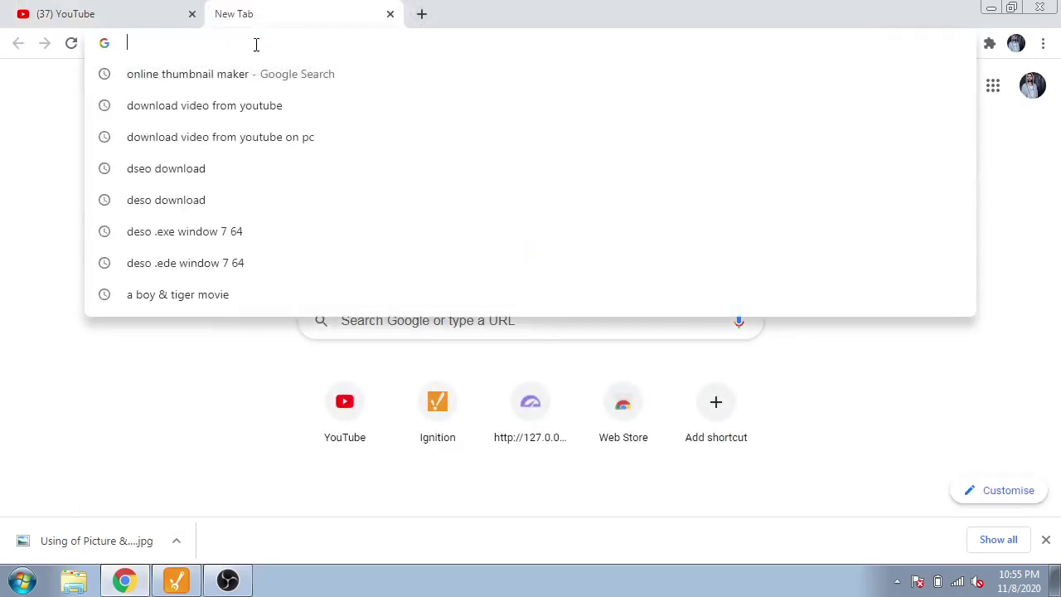
- Search 'ignition perspective image' and copy the /system/images/ path prefix
type("ignition ")
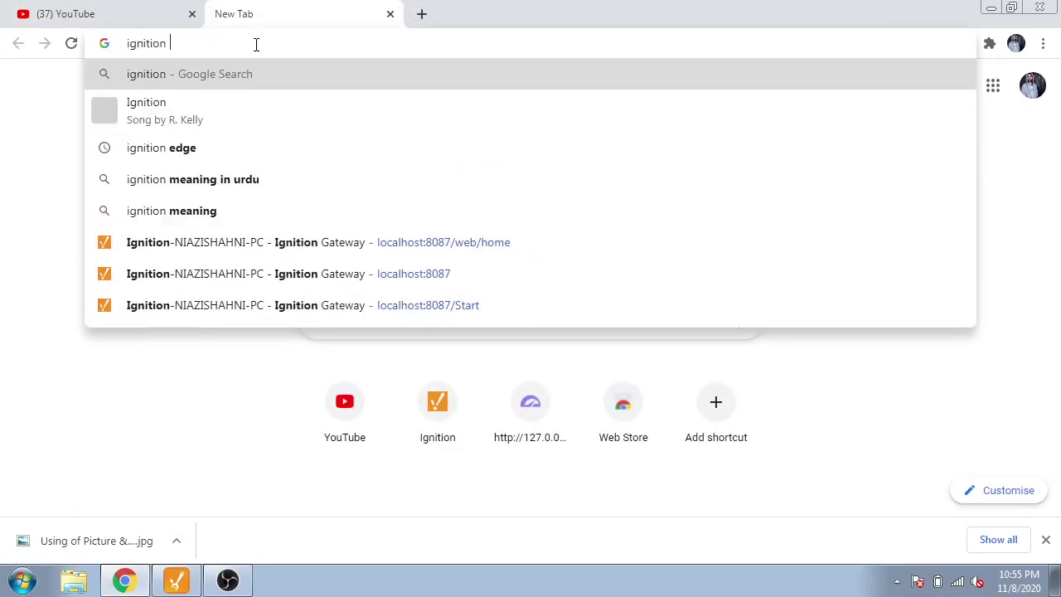
type("perspe")
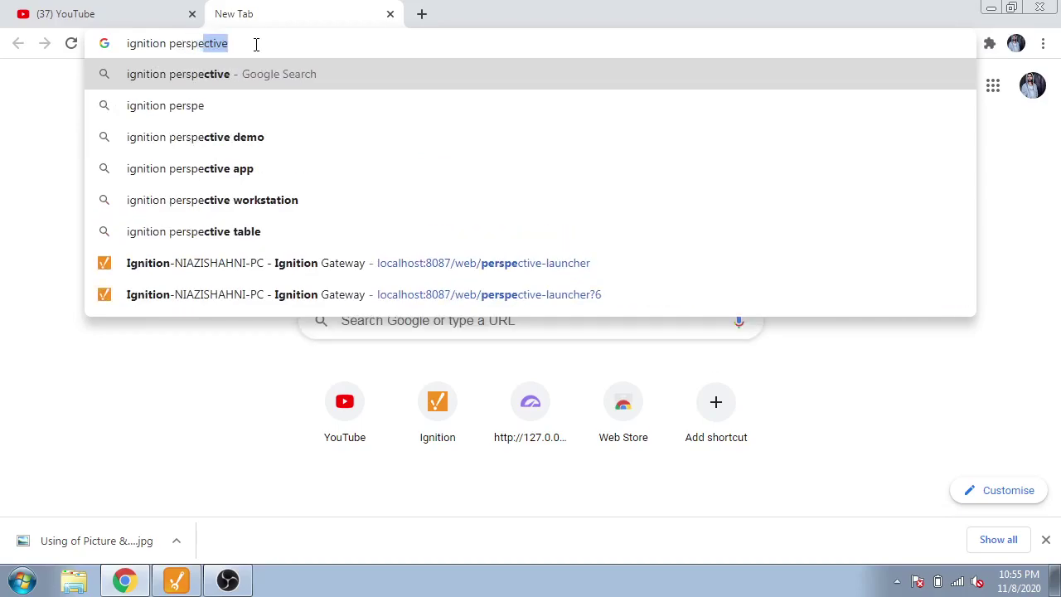
type("ctive i")
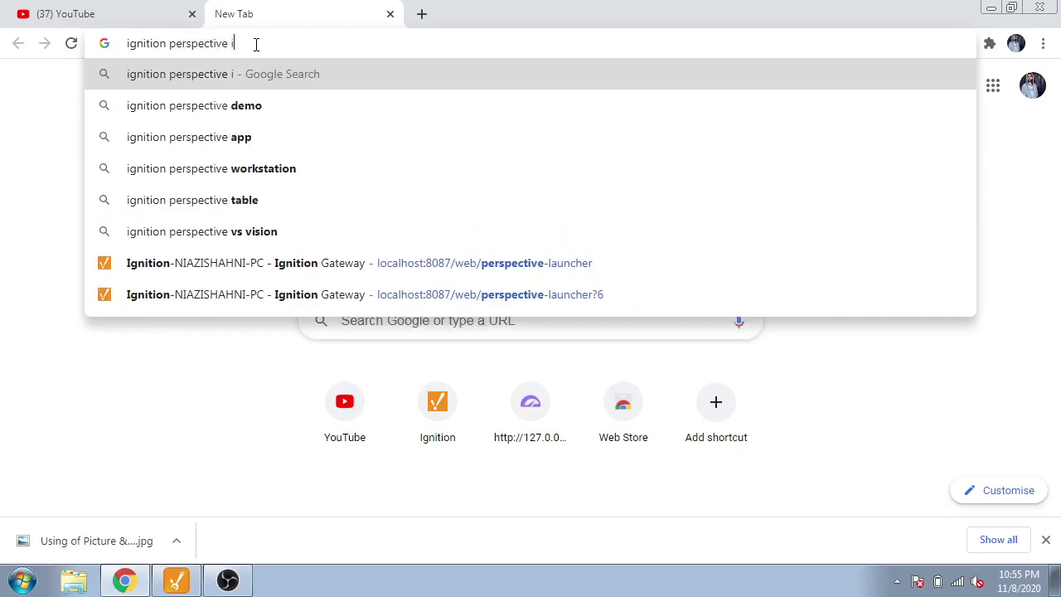
type("mage")
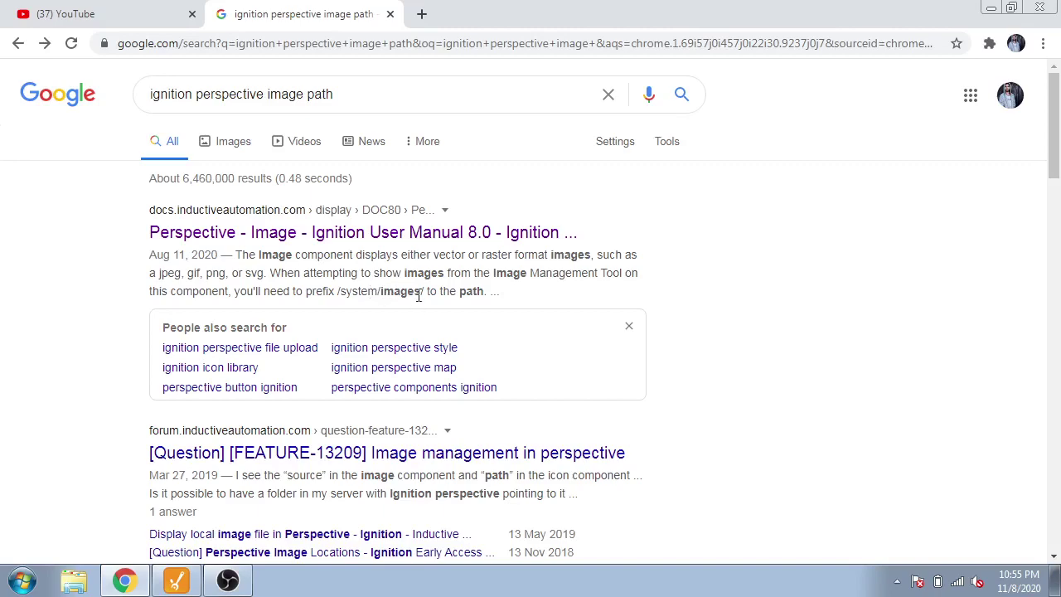
left_click_drag(423, 291, 338, 291)
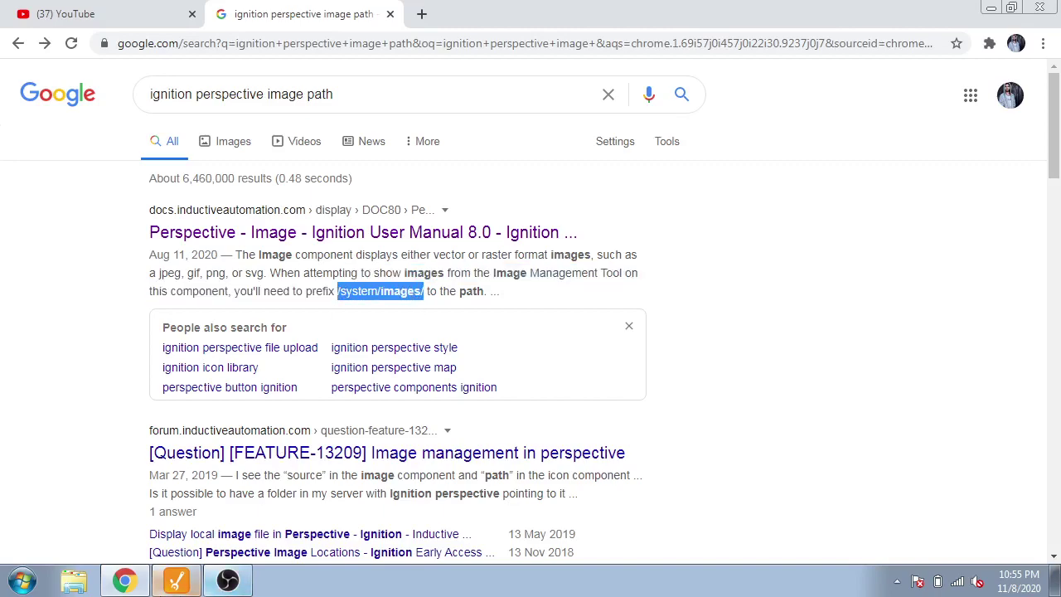
left_click(176, 581)
left_click(1012, 145)
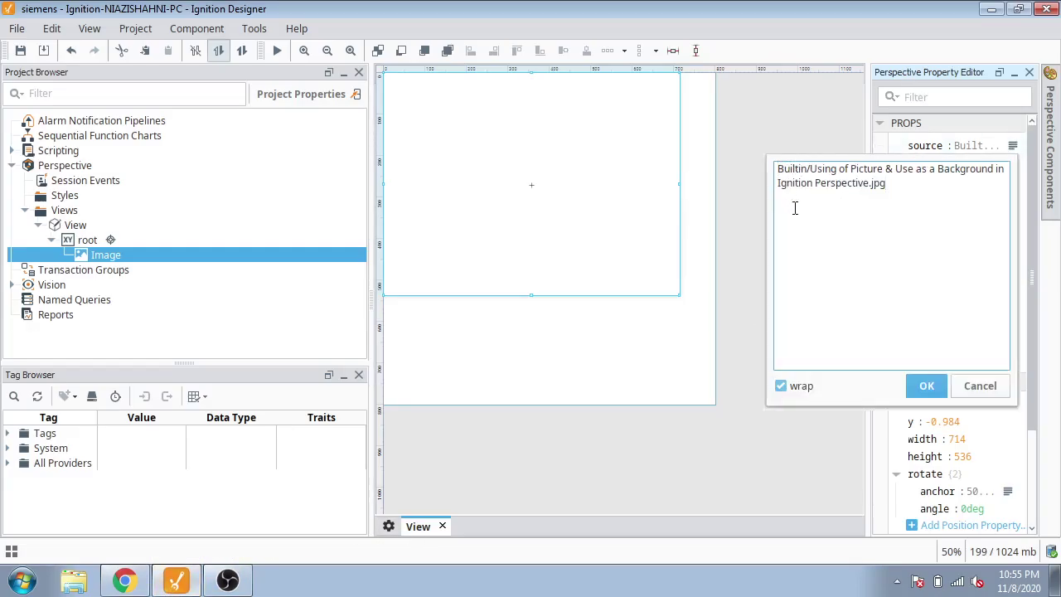
- Prefix the Image source with /system/images/ so the picture displays
key("ctrl+v")
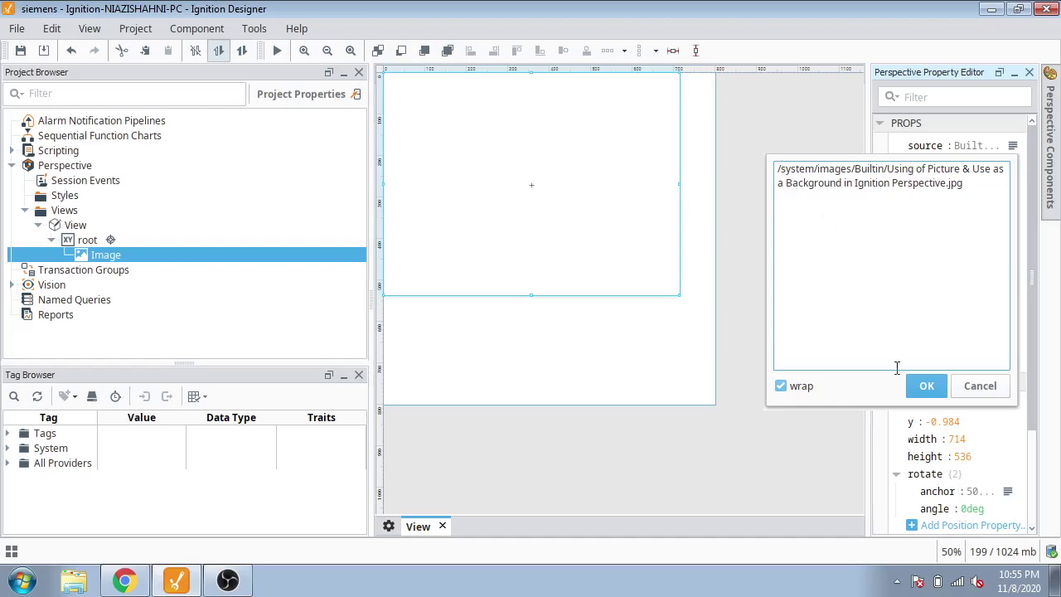
left_click(926, 385)
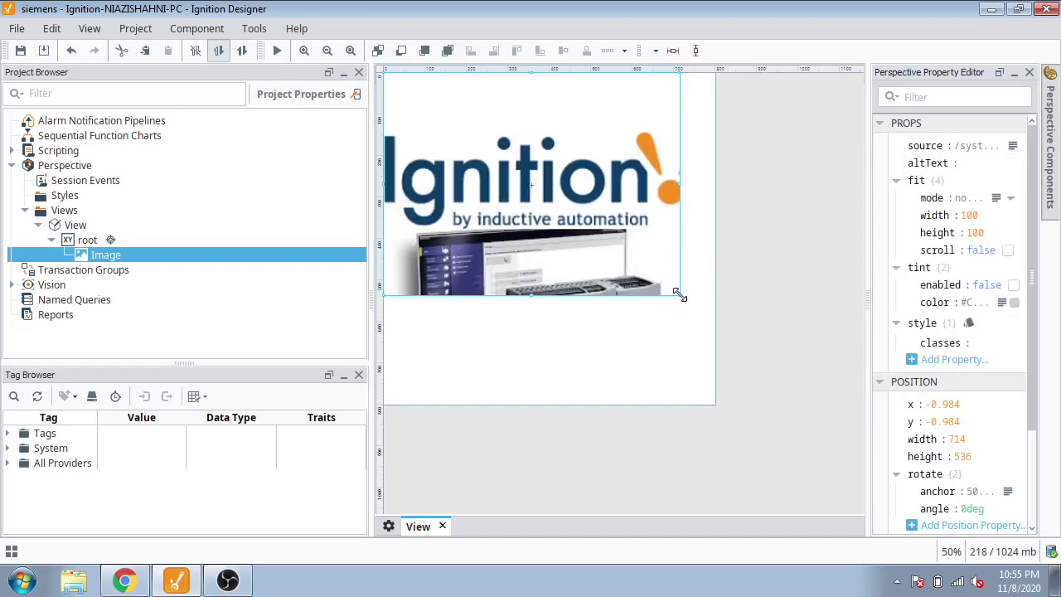
left_click_drag(678, 296, 667, 287)
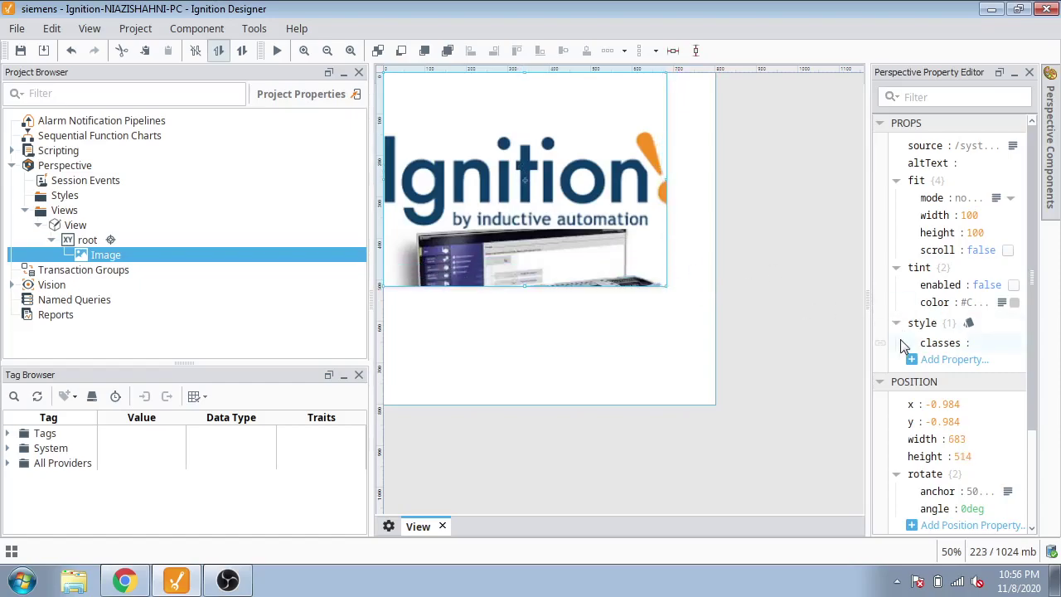
- Set the Image's fit width and fit height both to 50
left_click(977, 215)
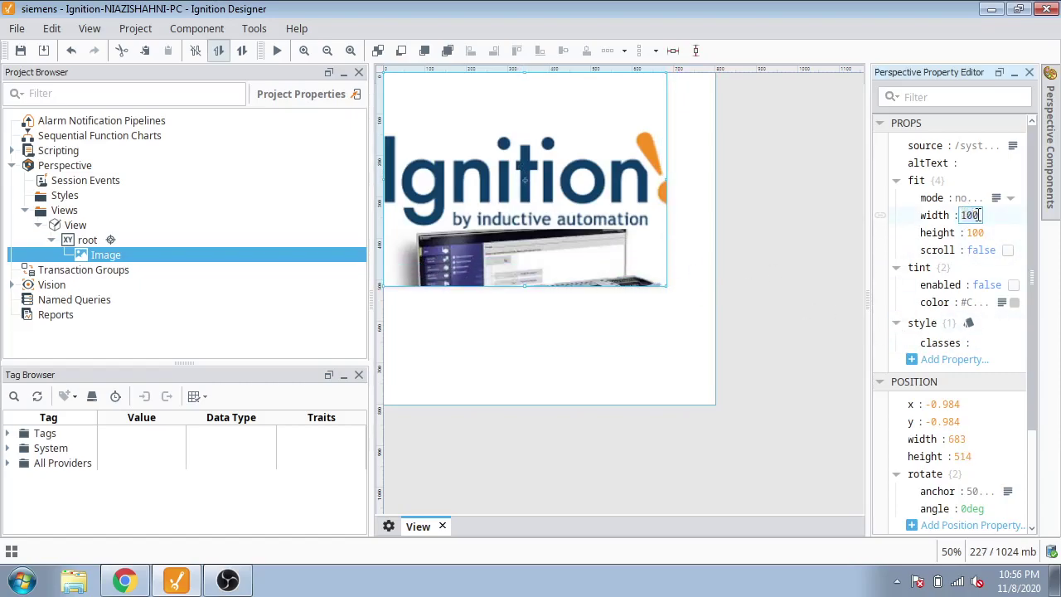
type("50")
left_click(985, 233)
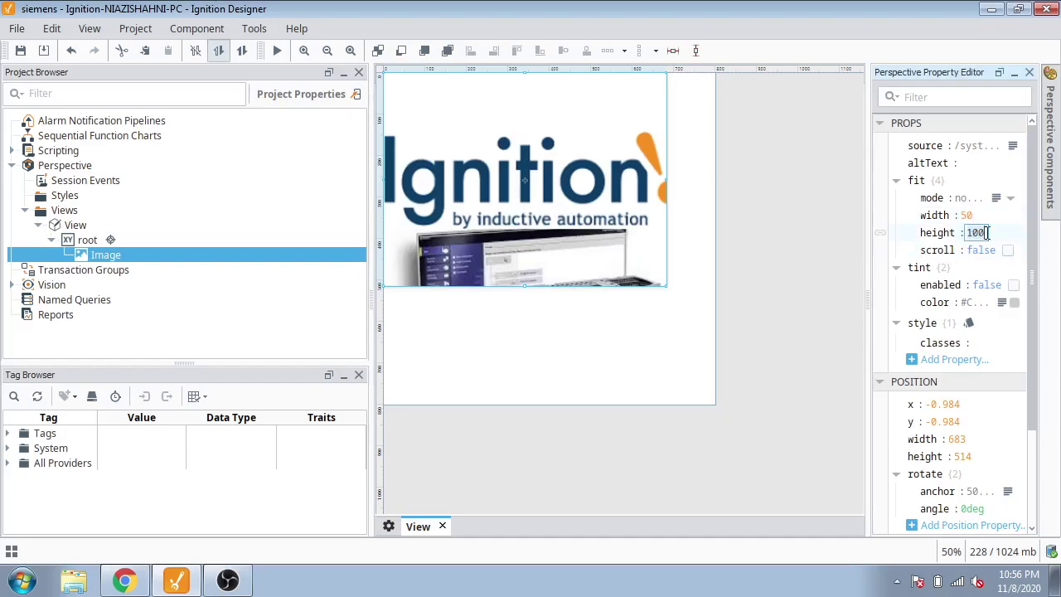
type("50")
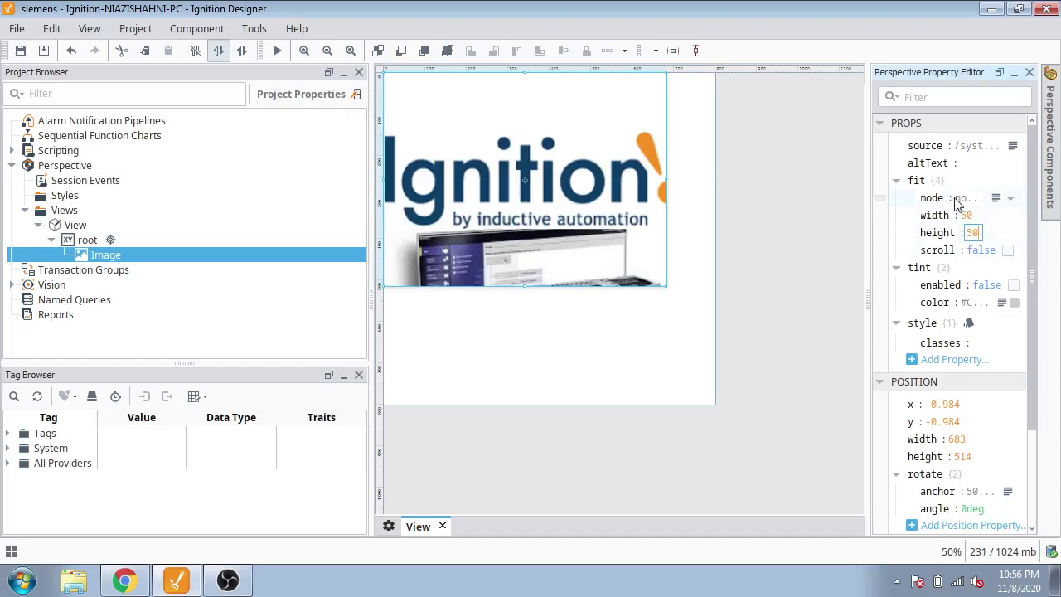
left_click(989, 163)
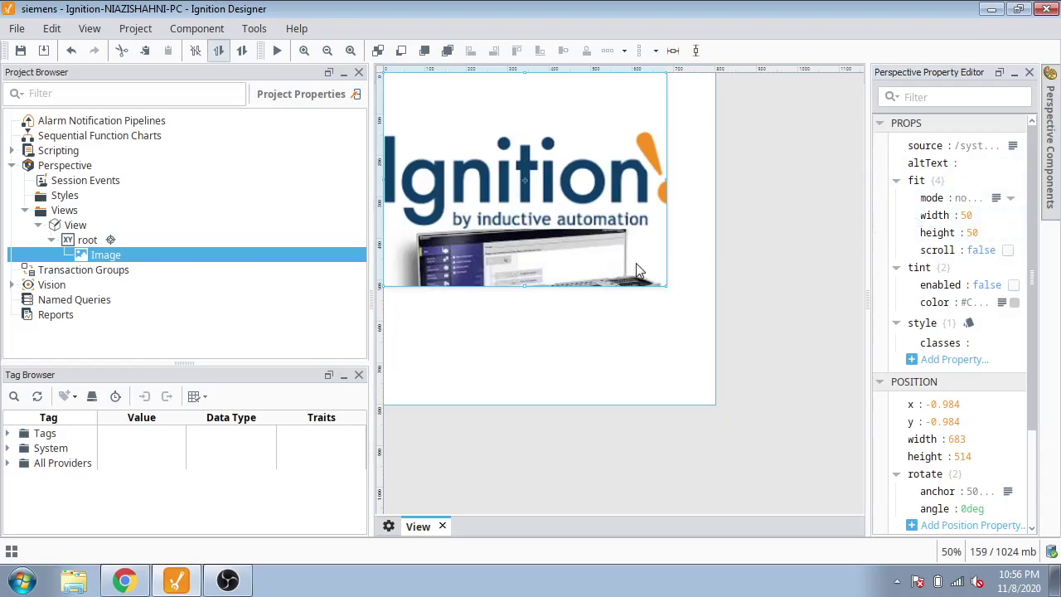
- Move the background image down and right within the view
left_click_drag(638, 269, 676, 362)
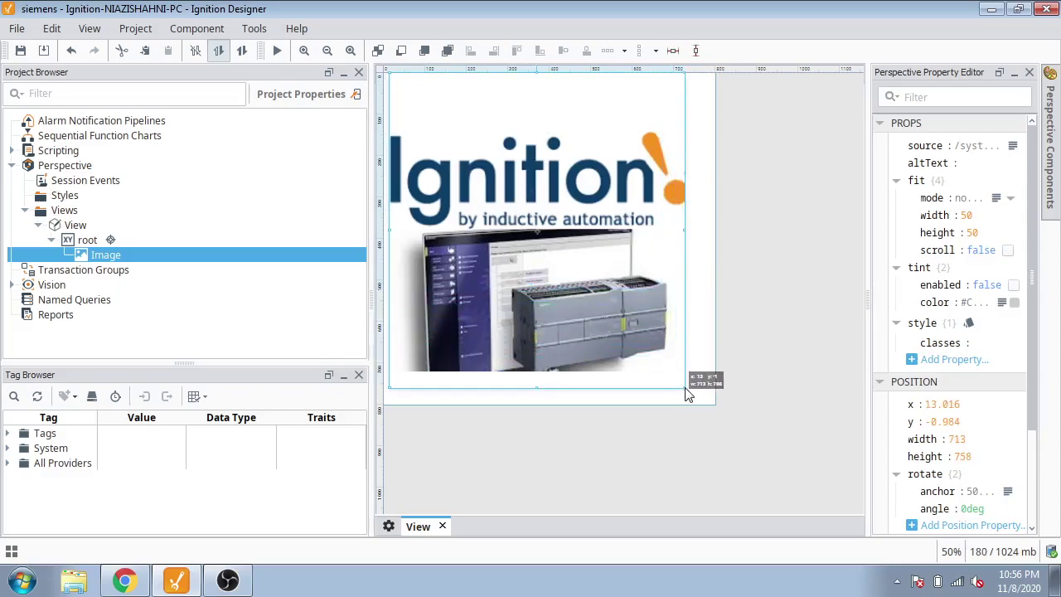
mouse_move(627, 291)
left_mouse_down()
mouse_move(656, 327)
mouse_move(622, 302)
left_mouse_up()
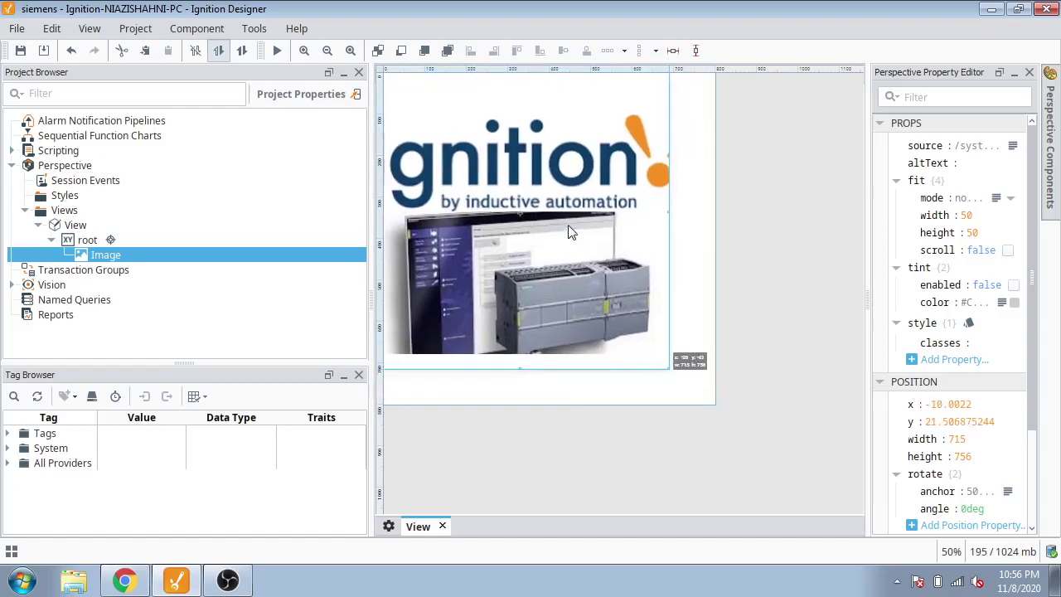
left_click(710, 402)
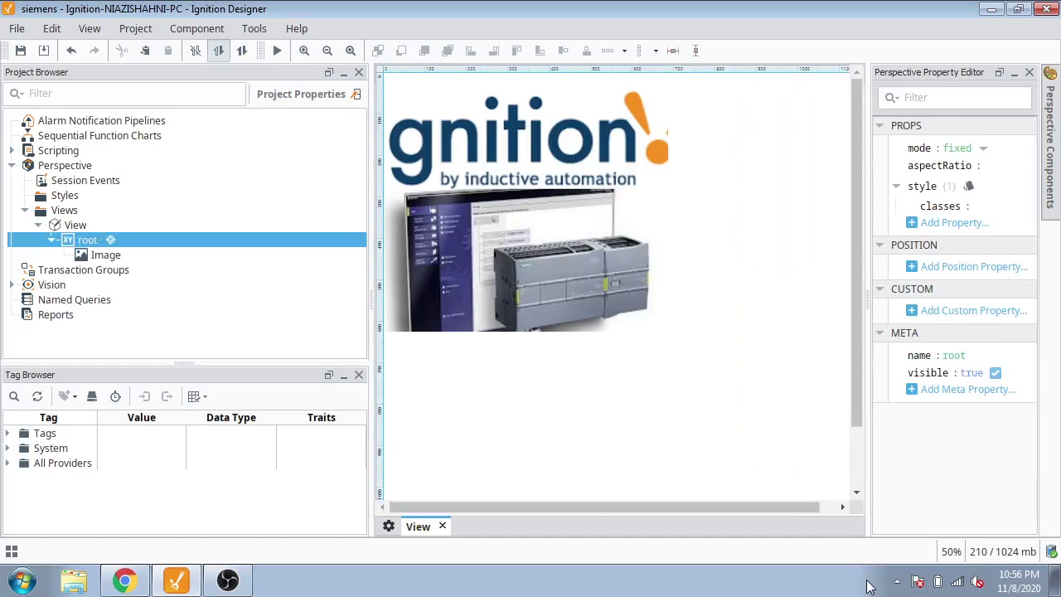
left_click(668, 345)
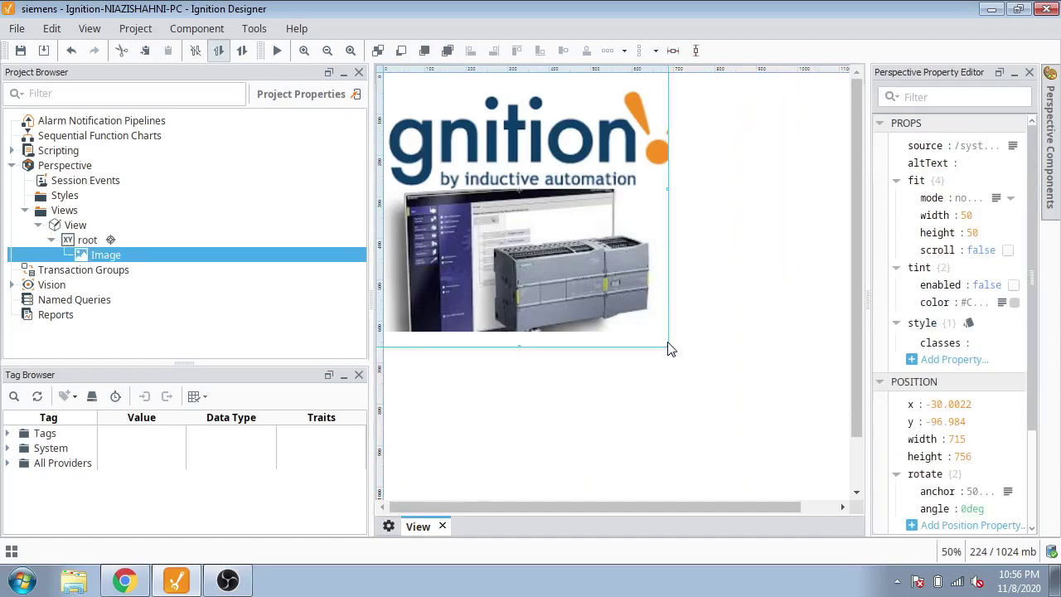
- Stretch the image to about 1,293 × 747 so the tutorial title shows, then save
left_click_drag(670, 348, 867, 352)
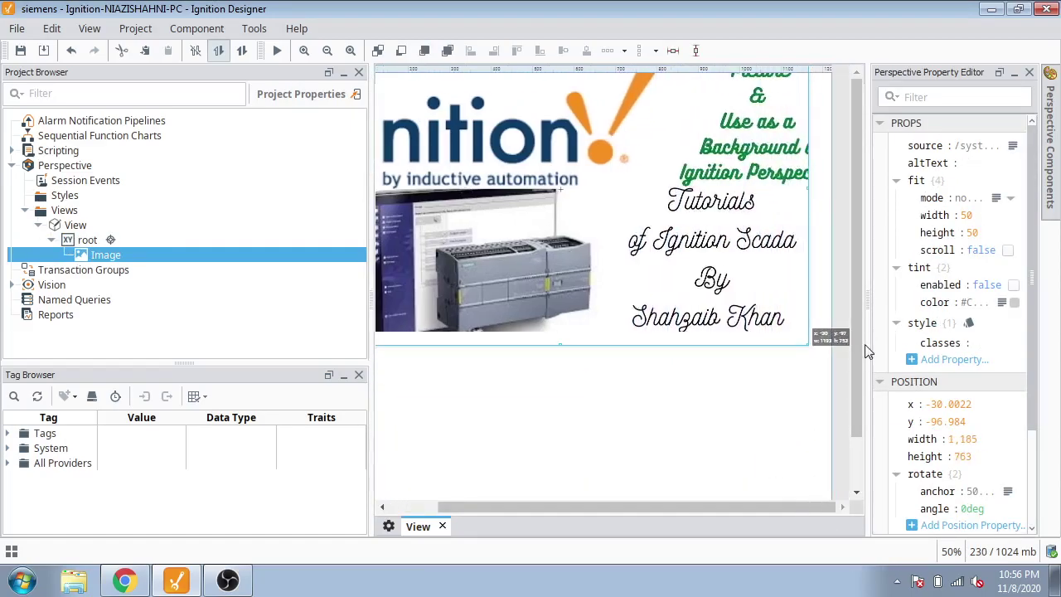
mouse_move(789, 296)
left_mouse_down()
mouse_move(776, 357)
mouse_move(780, 348)
left_mouse_up()
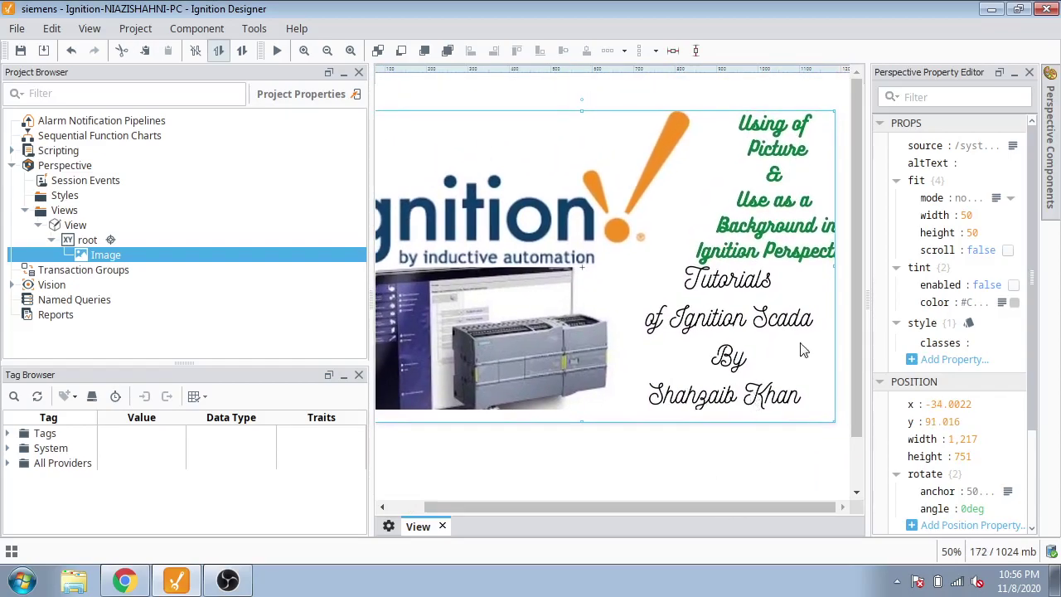
left_click_drag(835, 266, 847, 262)
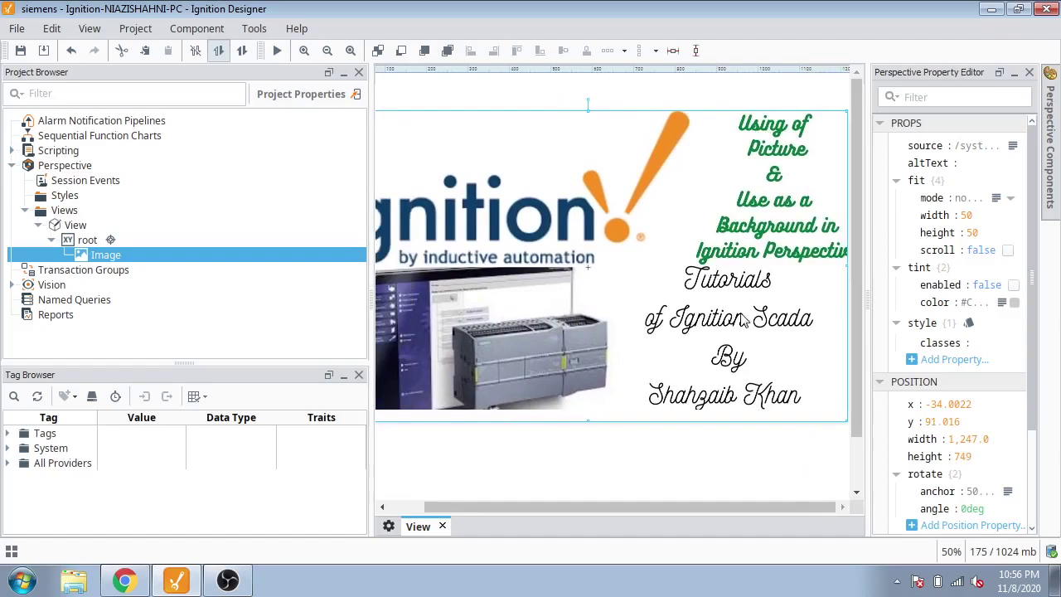
left_click_drag(743, 322, 710, 326)
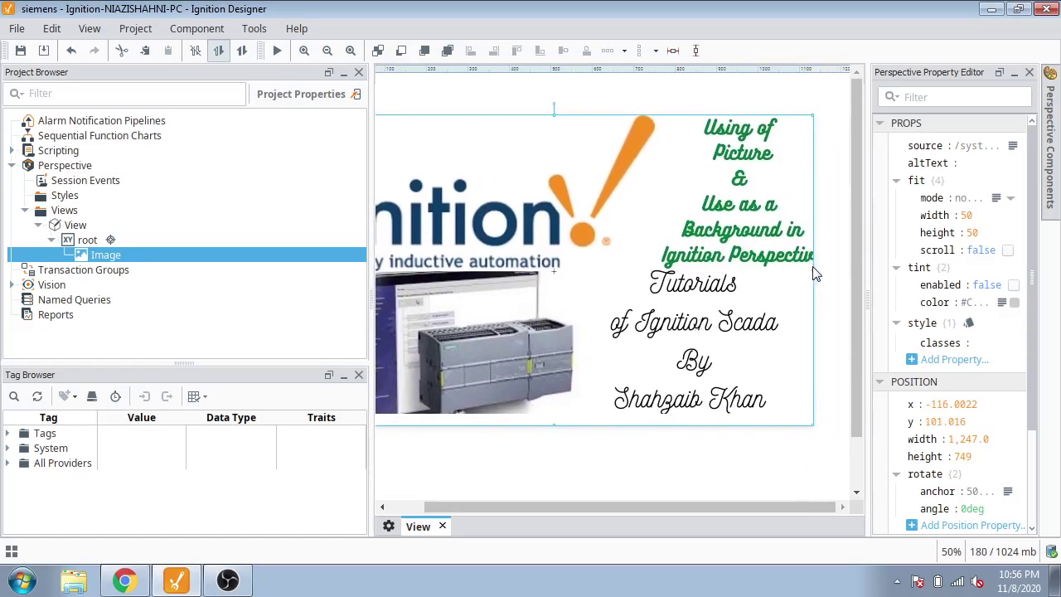
left_click_drag(815, 274, 833, 271)
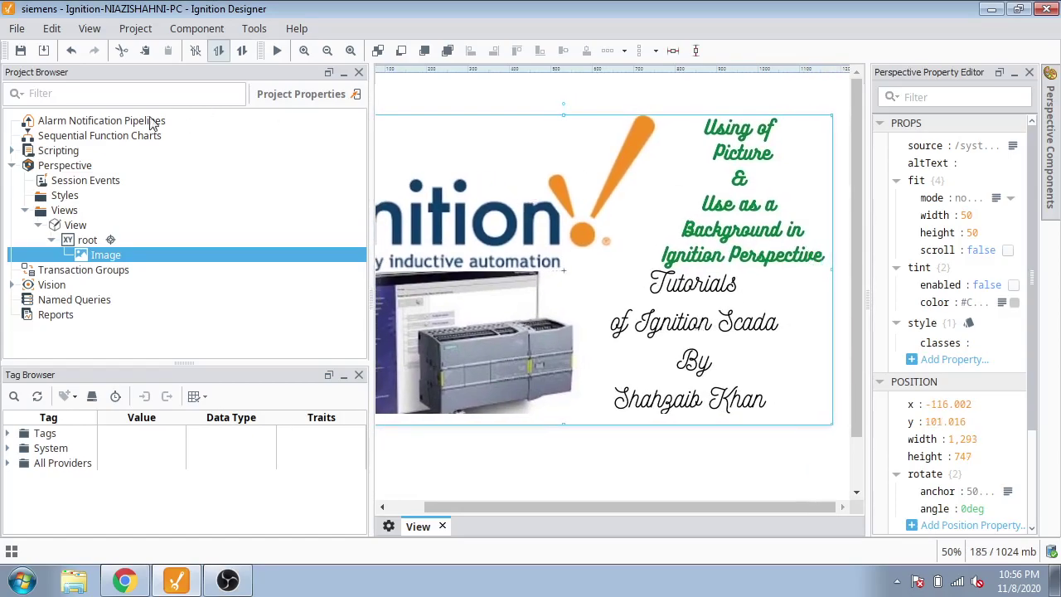
left_click(21, 50)
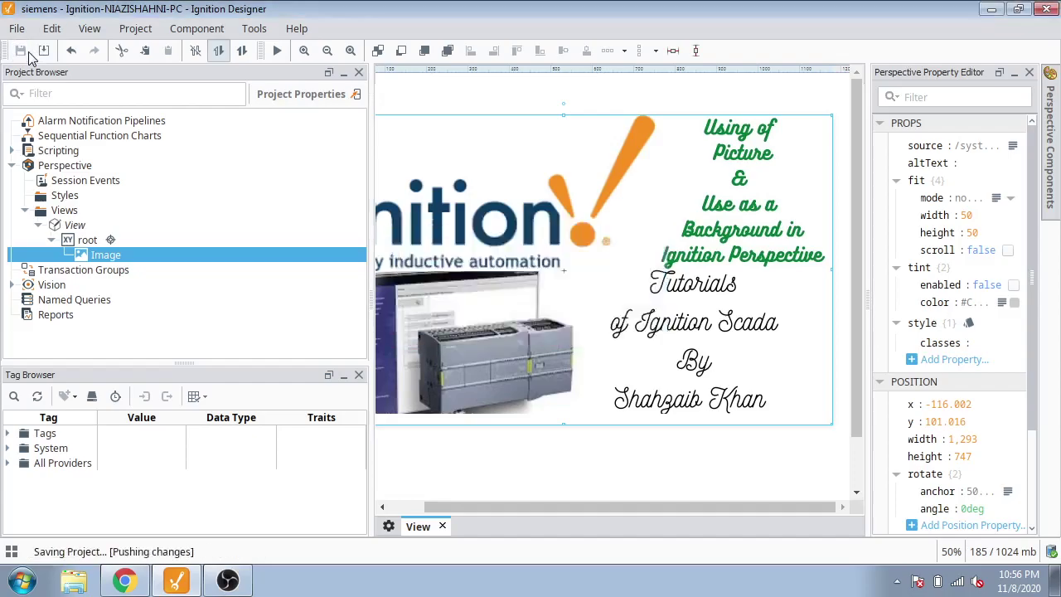
left_click(146, 581)
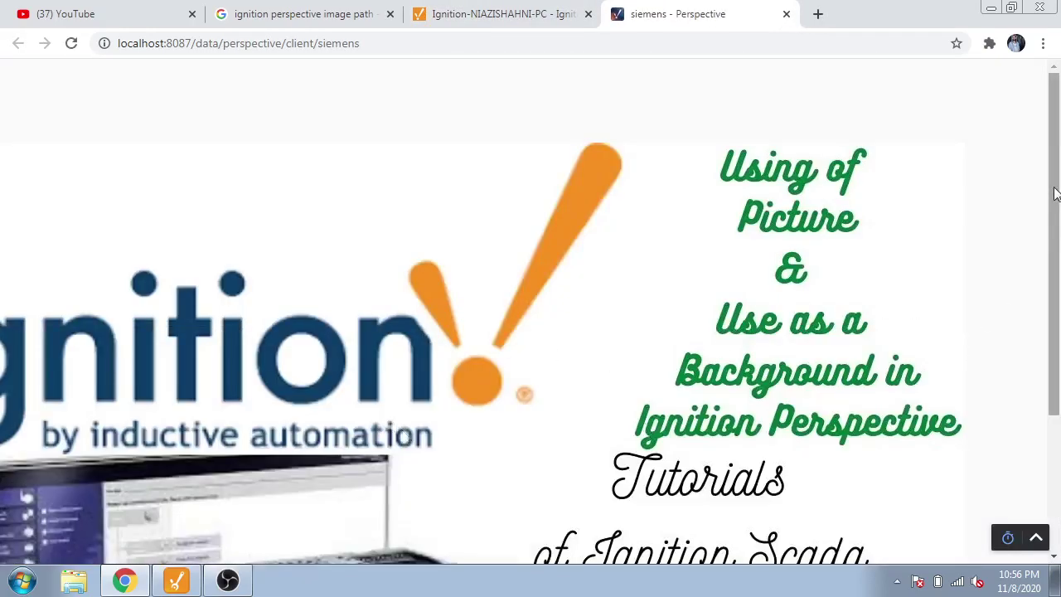
- Close the siemens Perspective session tab in the browser
scroll(1048, 373, "down", 2)
scroll(1046, 249, "up", 2)
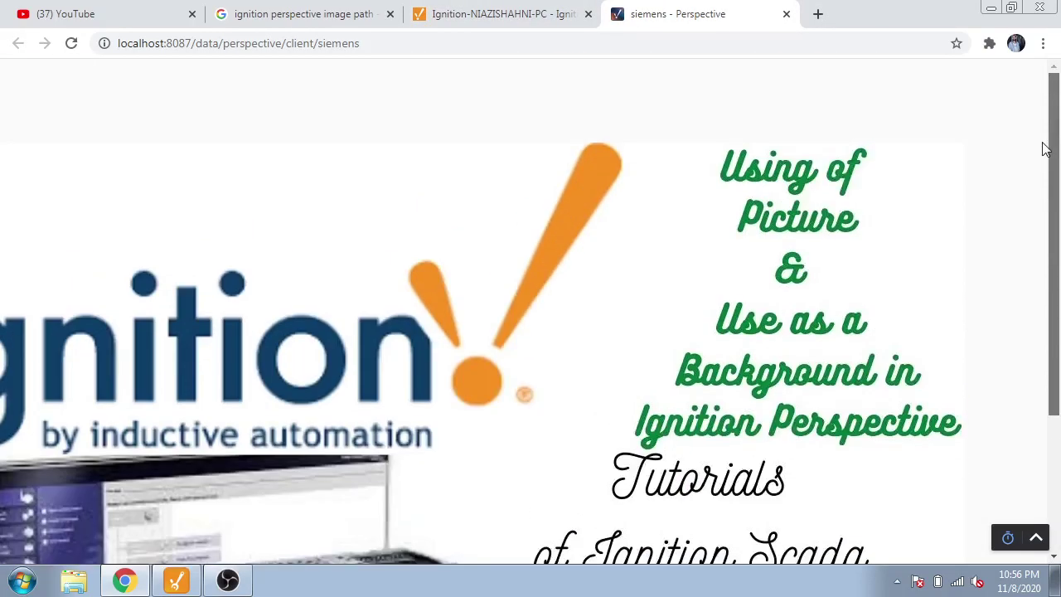
left_click(787, 14)
- Place a Cylindrical Tank and an LED Display onto the background view
left_click(178, 580)
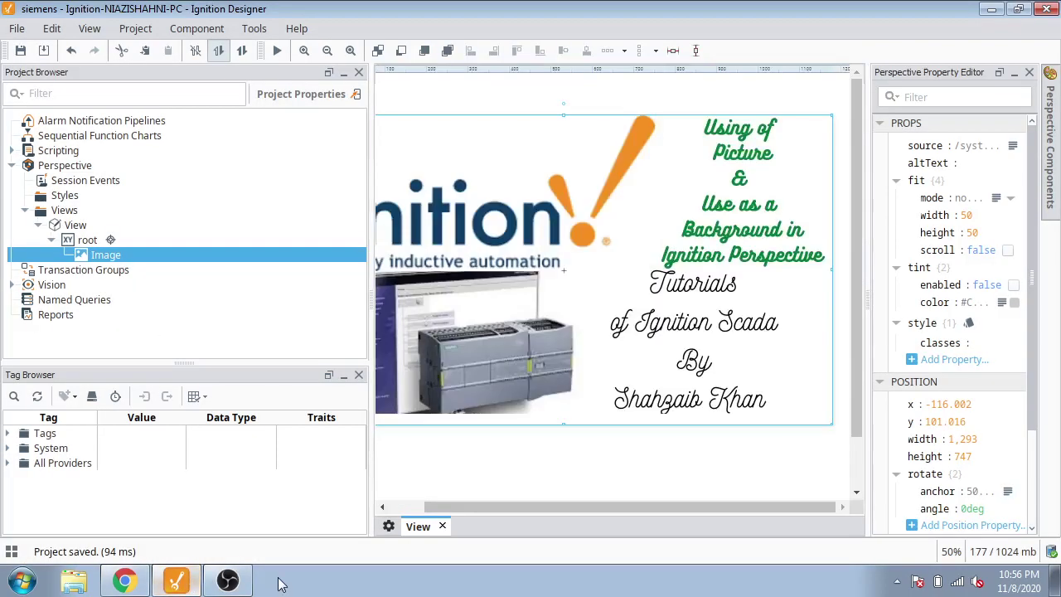
left_click(1050, 193)
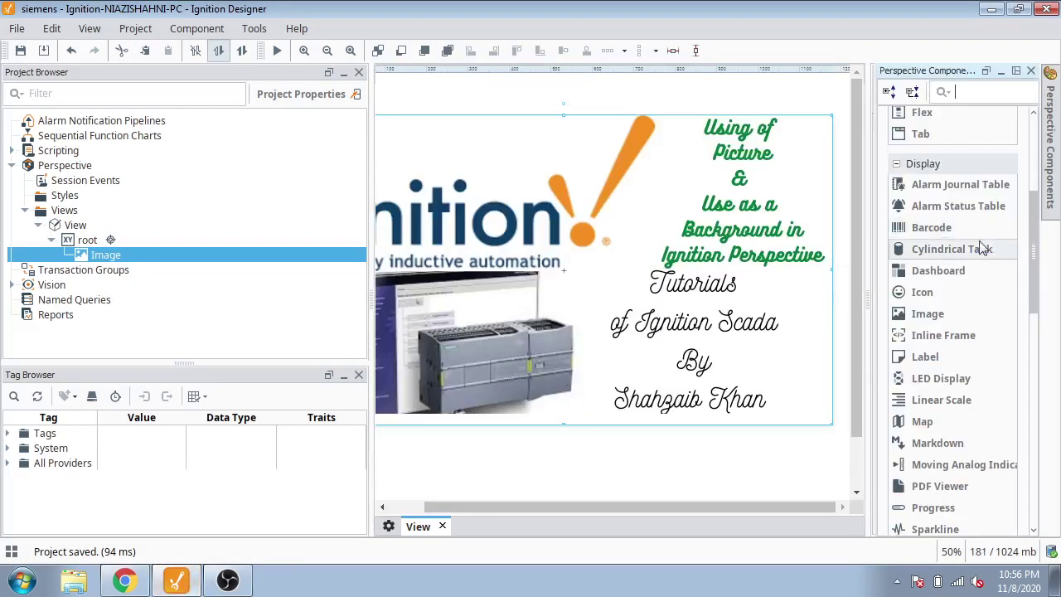
mouse_move(962, 250)
left_mouse_down()
mouse_move(579, 232)
mouse_move(673, 305)
left_mouse_up()
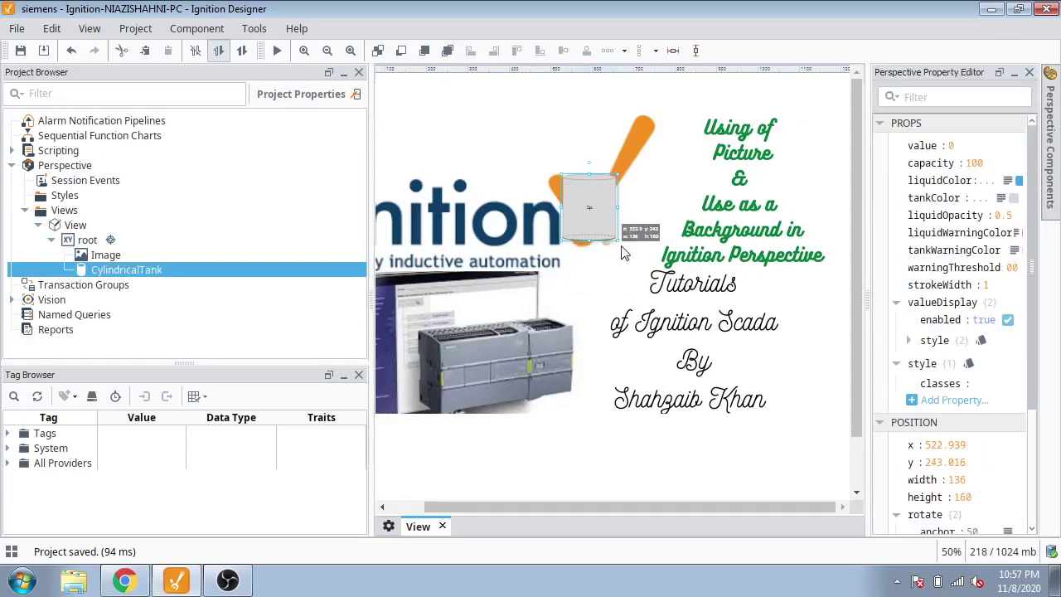
left_click(1049, 157)
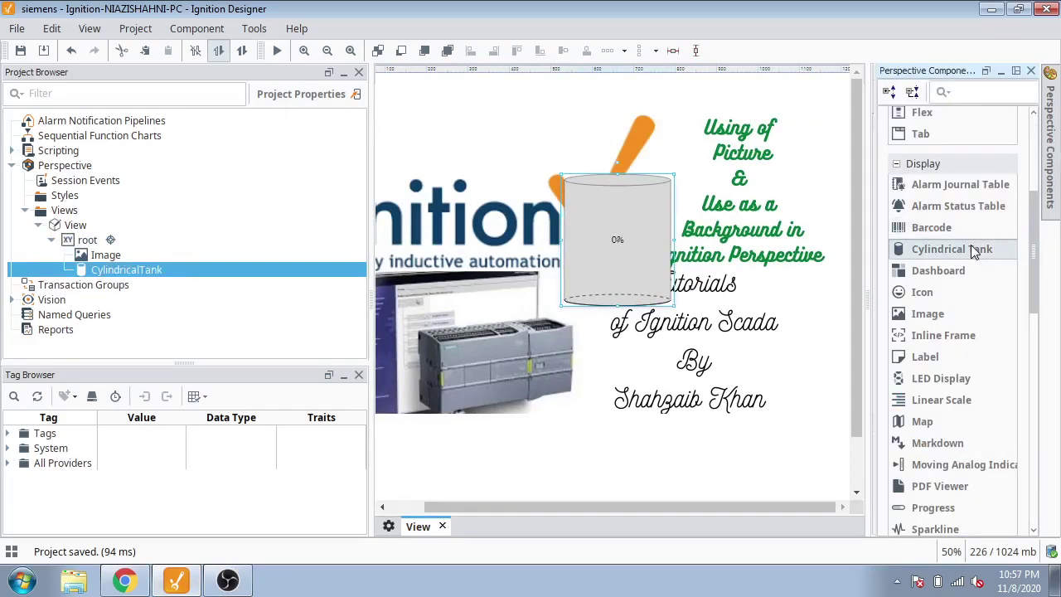
left_click_drag(937, 384, 432, 225)
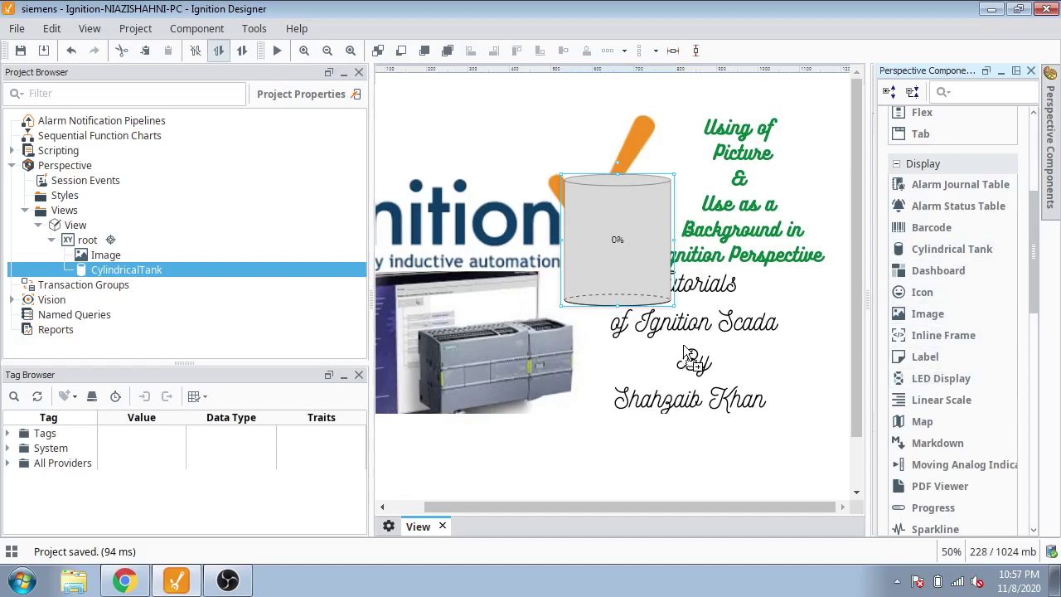
- Save the project and launch it in a new Perspective session
left_click(434, 267)
left_click(22, 52)
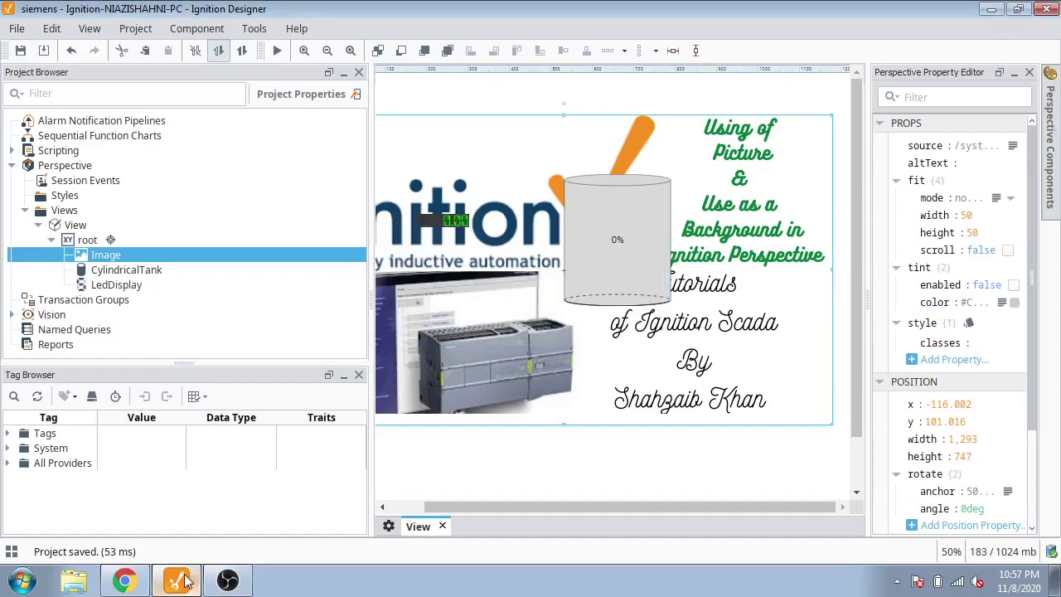
left_click(125, 581)
left_click(279, 427)
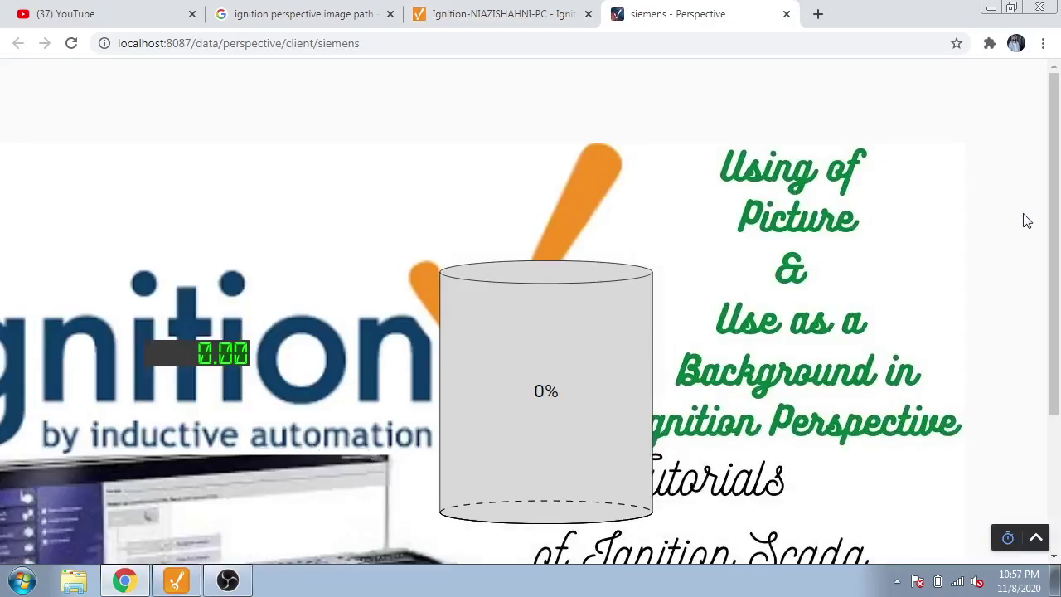
- Scroll the client page to check the 0% tank and 0.00 LED display over the image
left_click_drag(1055, 204, 1058, 224)
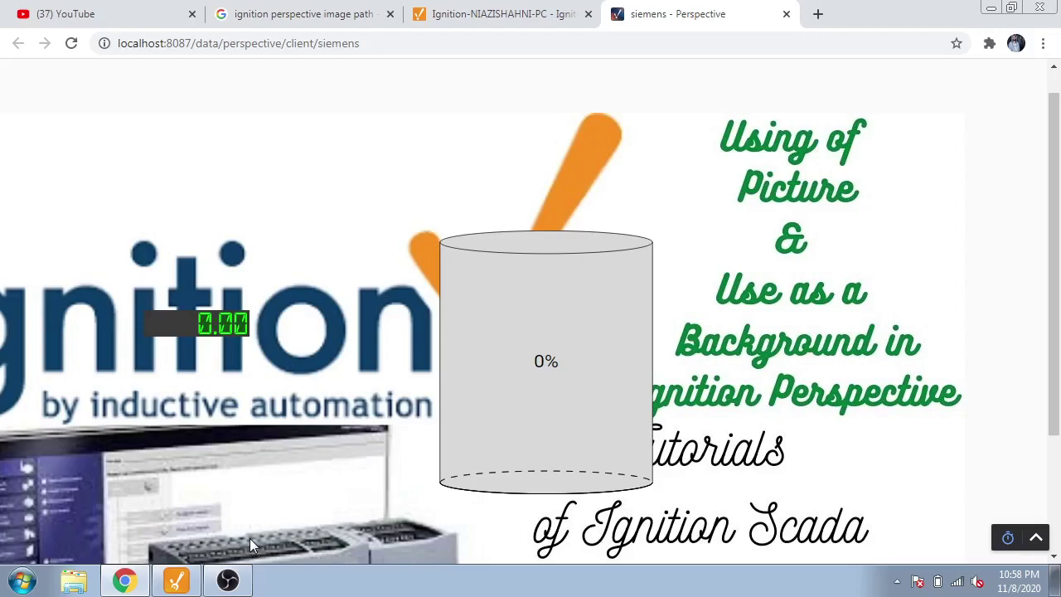
- Select all on the page, dismiss the IDM download overlay, and bring OBS Studio forward
key("ctrl+a")
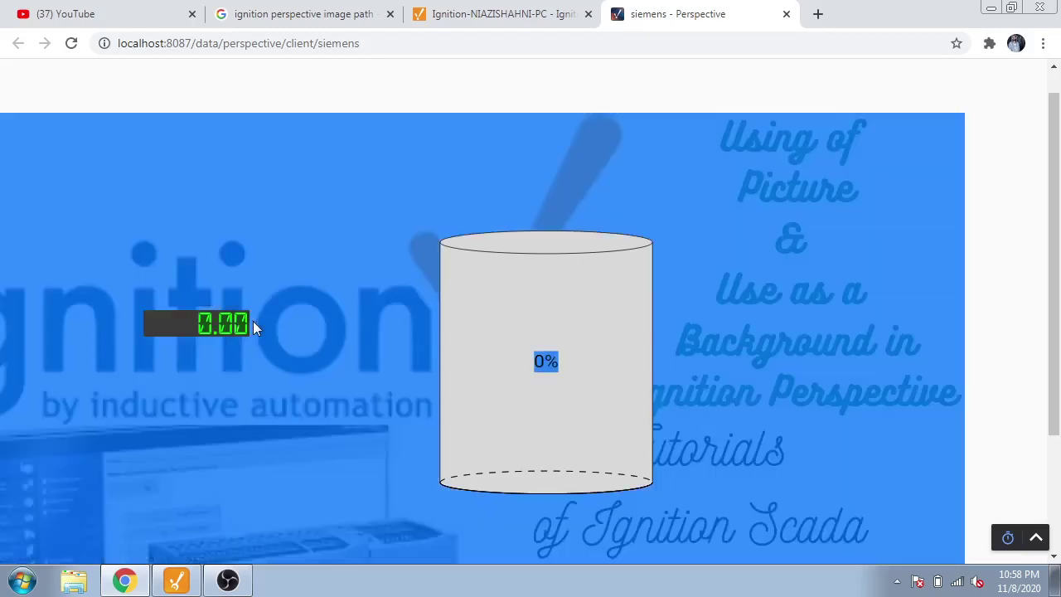
left_click(246, 322)
left_click(228, 580)
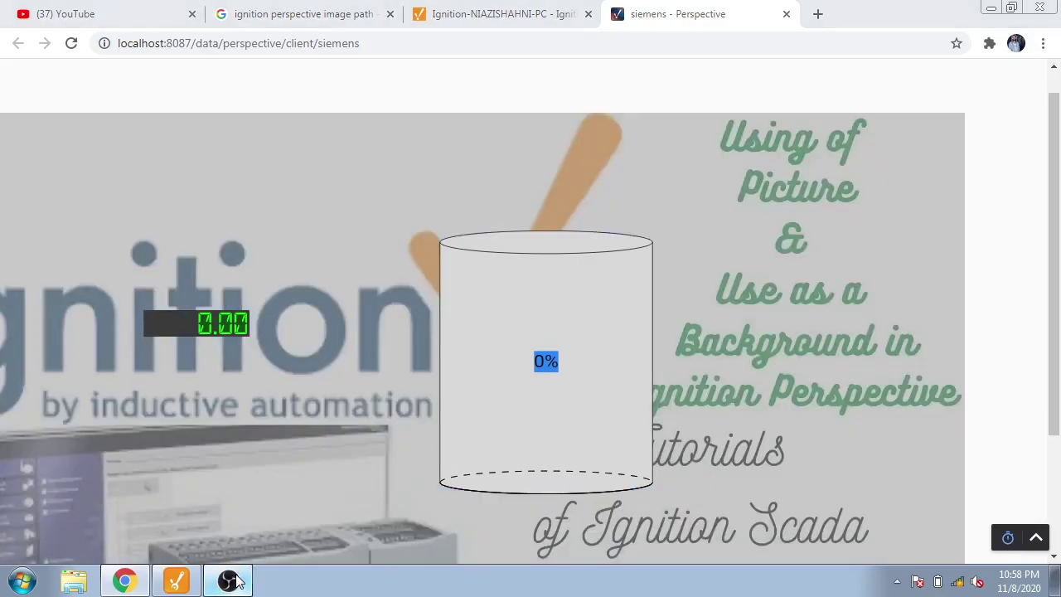